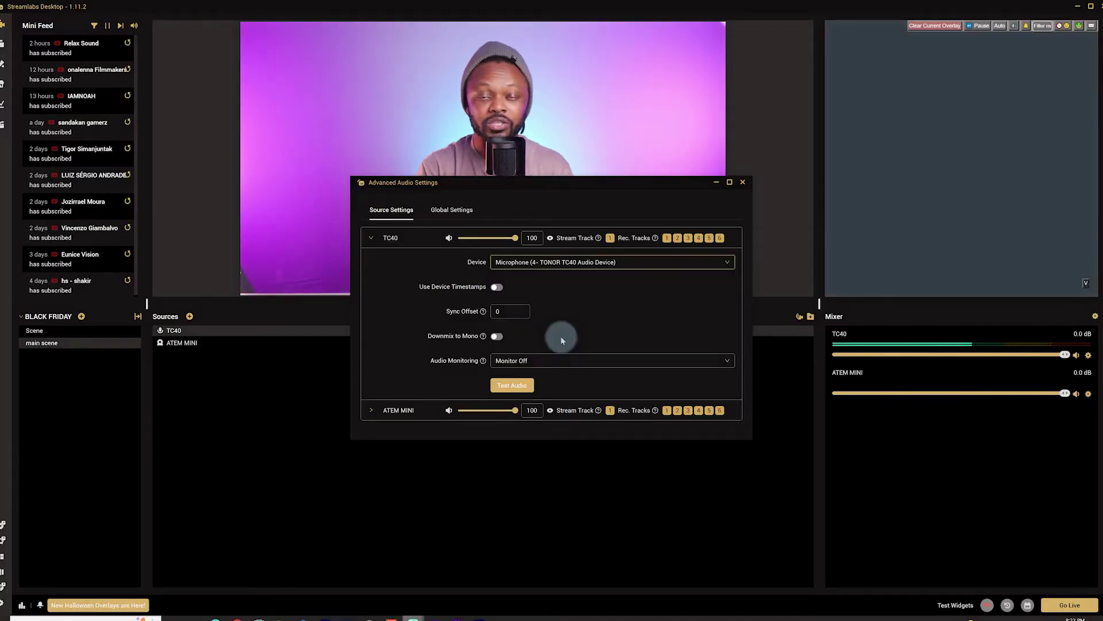
- Close the Advanced Audio Settings window
{"action": "left_click", "coordinate": [742, 182]}
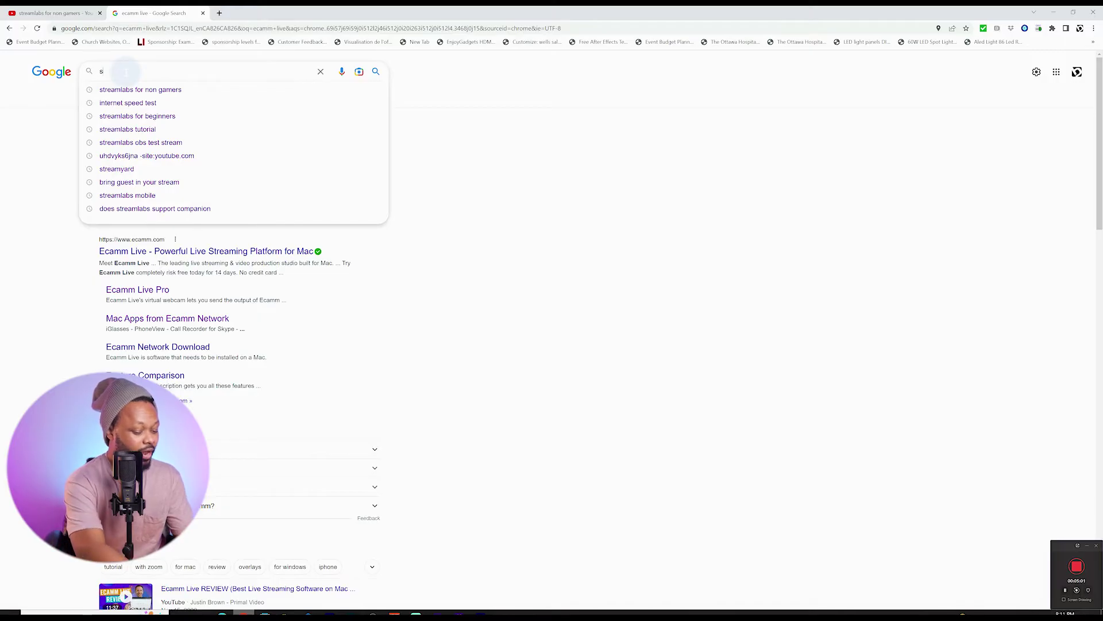
- Search Google in the browser for Streamlabs and open the official streamlabs.com site
{"action": "type", "text": "tre"}
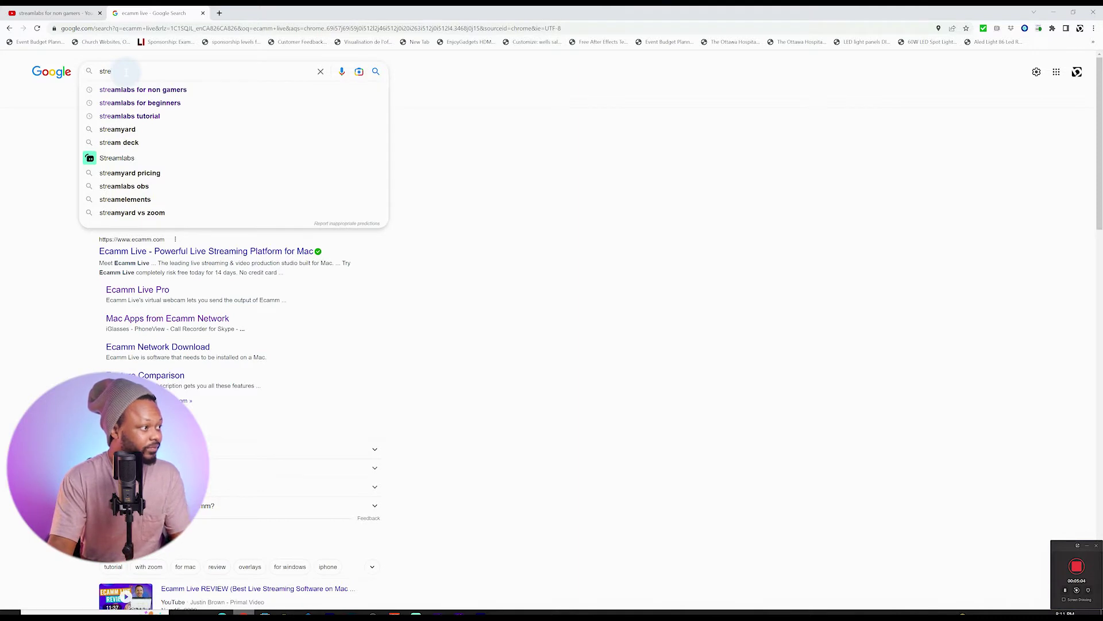
{"action": "left_click", "coordinate": [131, 158]}
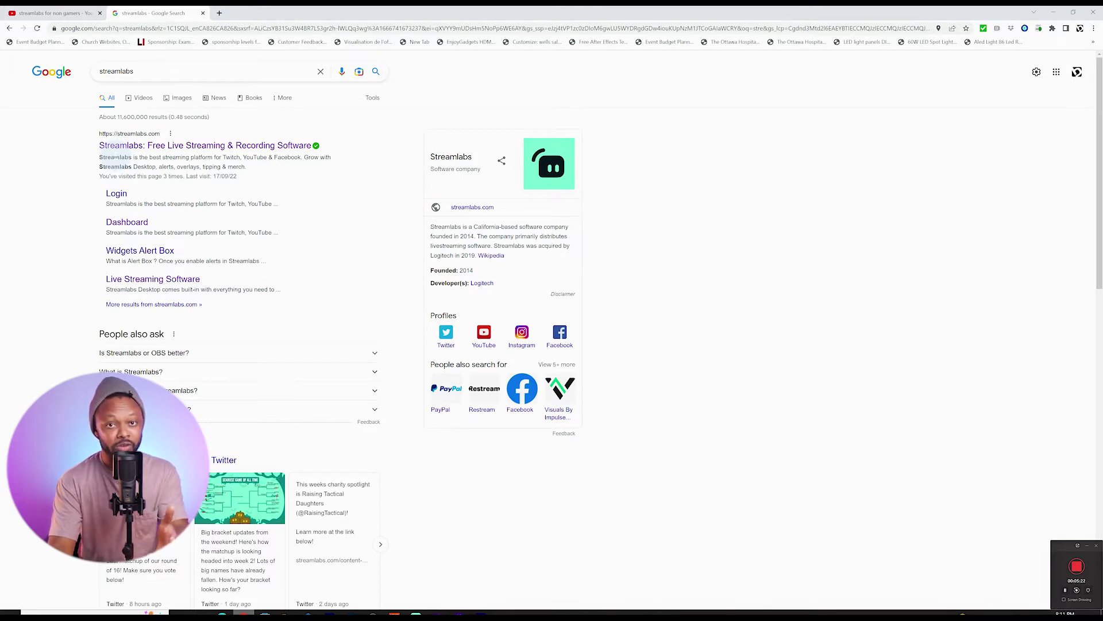
{"action": "left_click", "coordinate": [147, 147]}
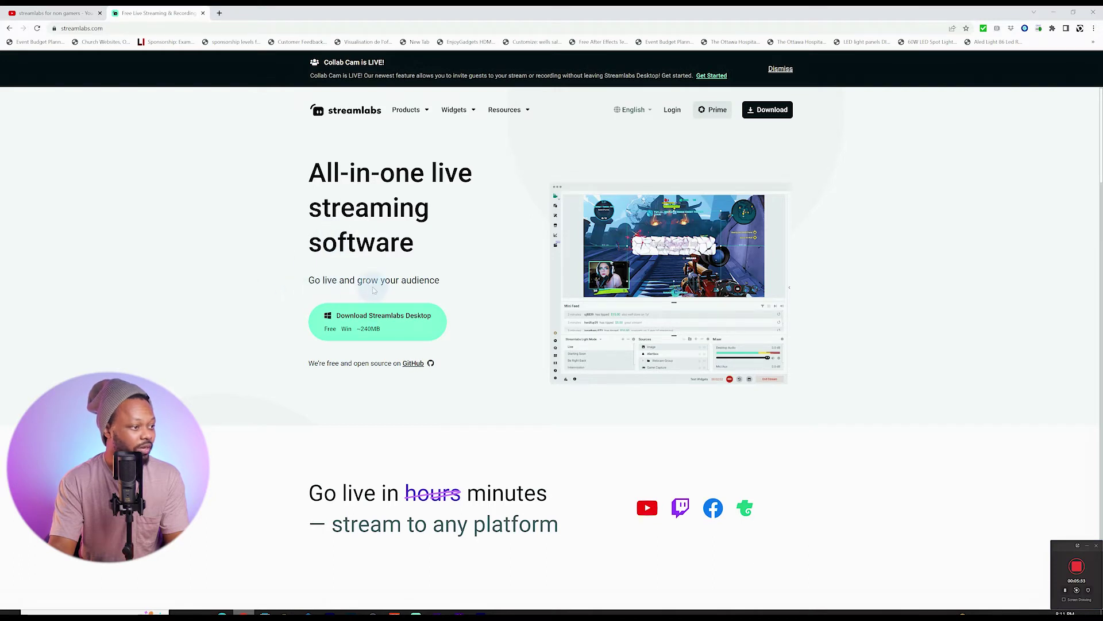
- Download the Streamlabs Desktop installer, show it in the Downloads folder and close that folder window
{"action": "scroll", "coordinate": [299, 317], "scroll_direction": "down", "scroll_amount": 1}
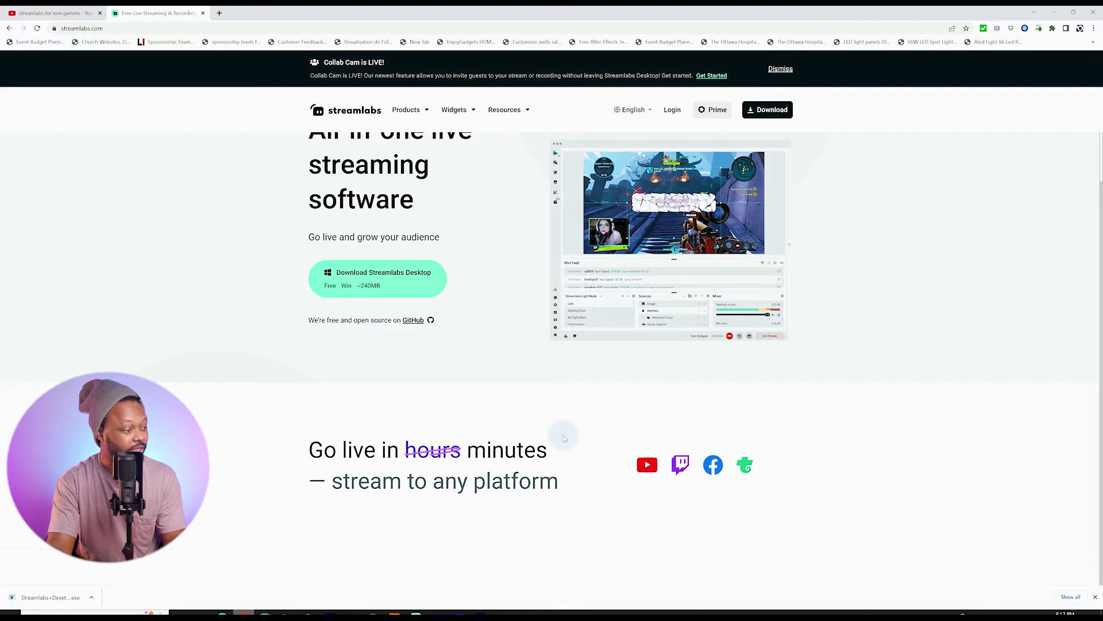
{"action": "left_click", "coordinate": [92, 598]}
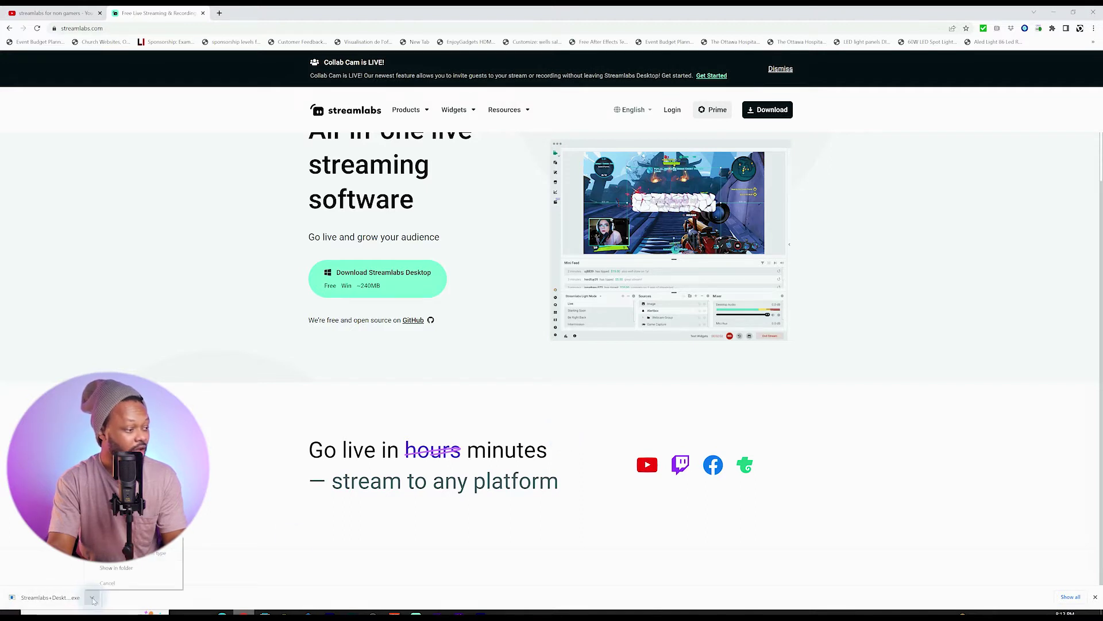
{"action": "left_click", "coordinate": [116, 568]}
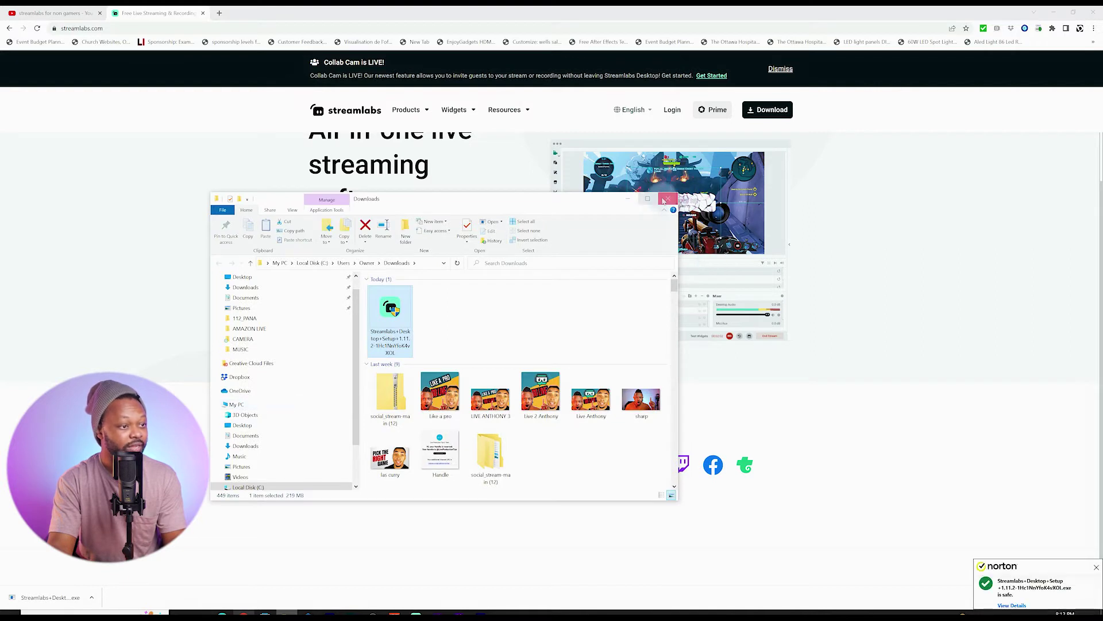
{"action": "left_click", "coordinate": [667, 198]}
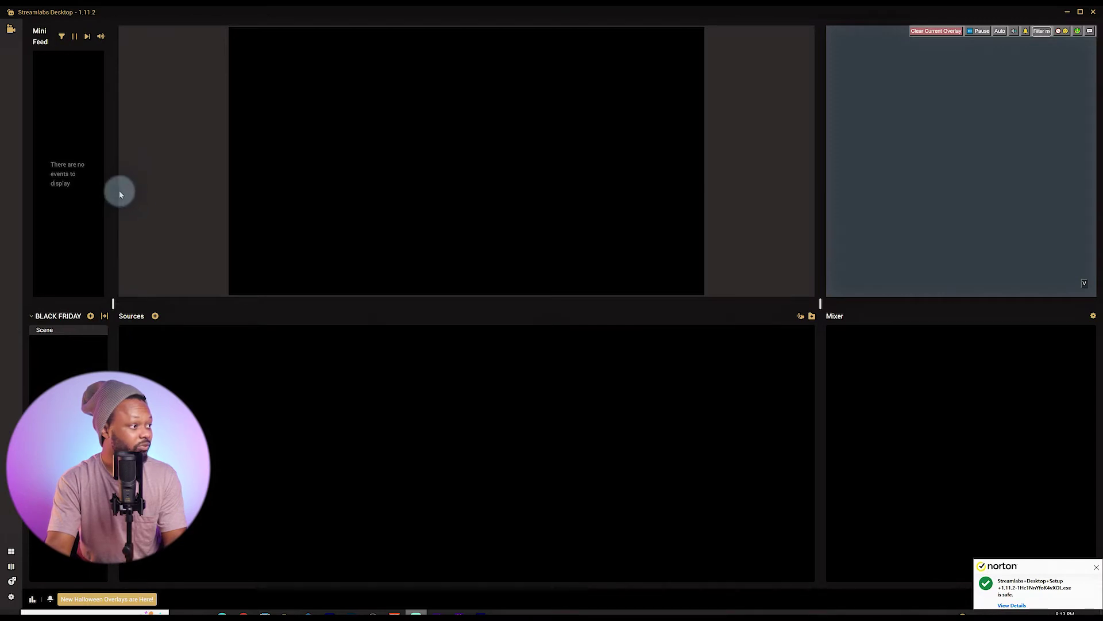
- In Streamlabs Desktop, widen the Mini Feed column and look over the available layouts and elements in the layout editor
{"action": "left_click_drag", "start_coordinate": [112, 189], "coordinate": [156, 190]}
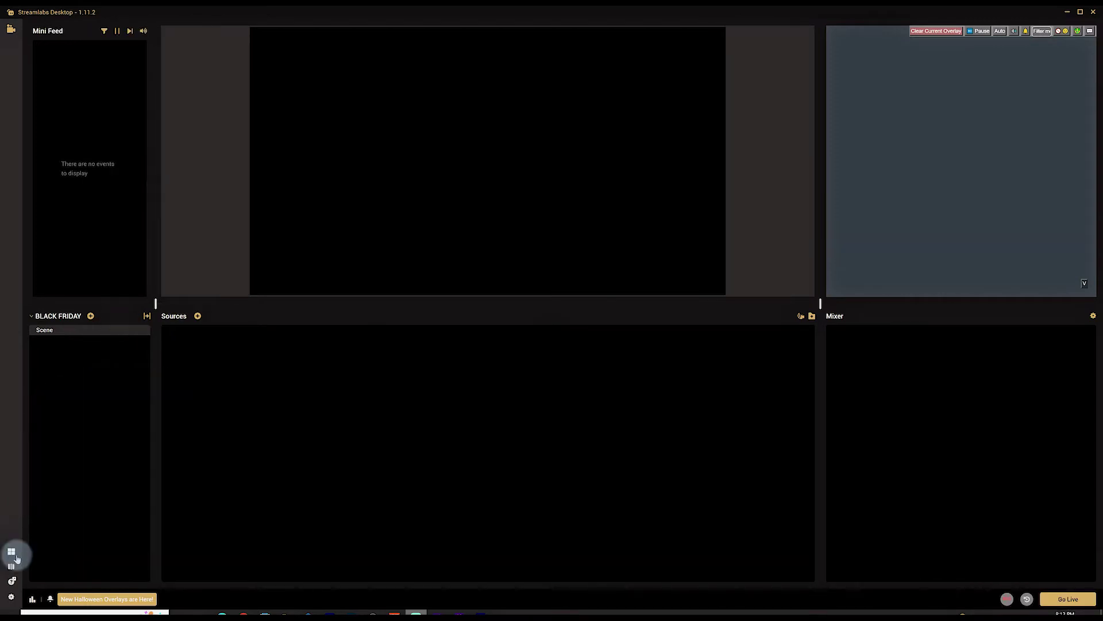
{"action": "left_click", "coordinate": [11, 552]}
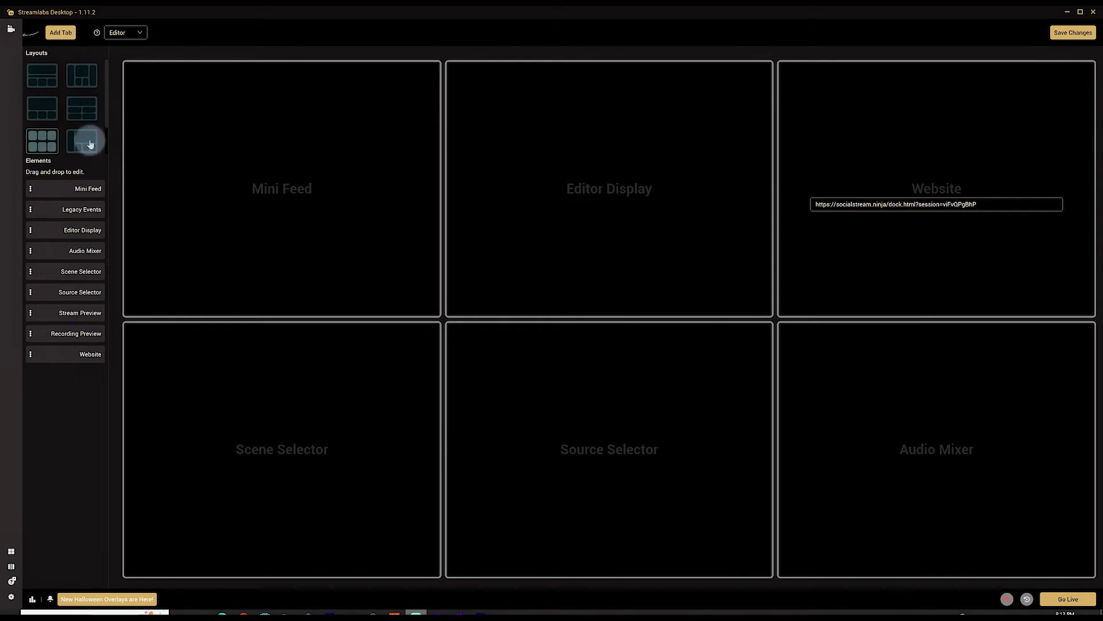
{"action": "left_click", "coordinate": [60, 95]}
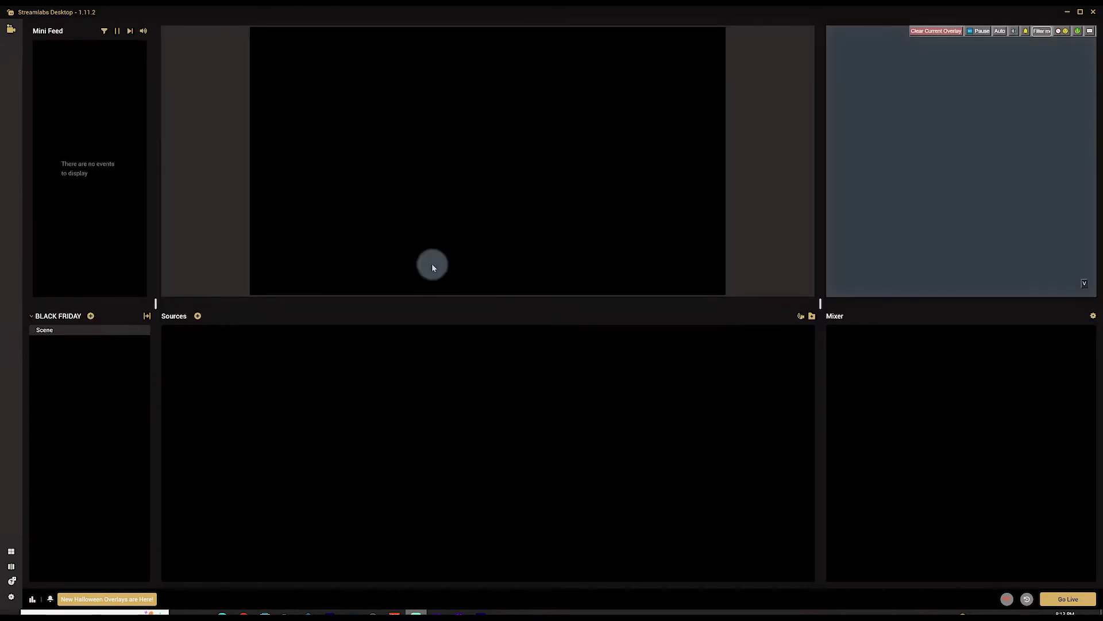
- Turn on Studio Mode to split the preview into Edit and Live views
{"action": "left_click", "coordinate": [11, 567]}
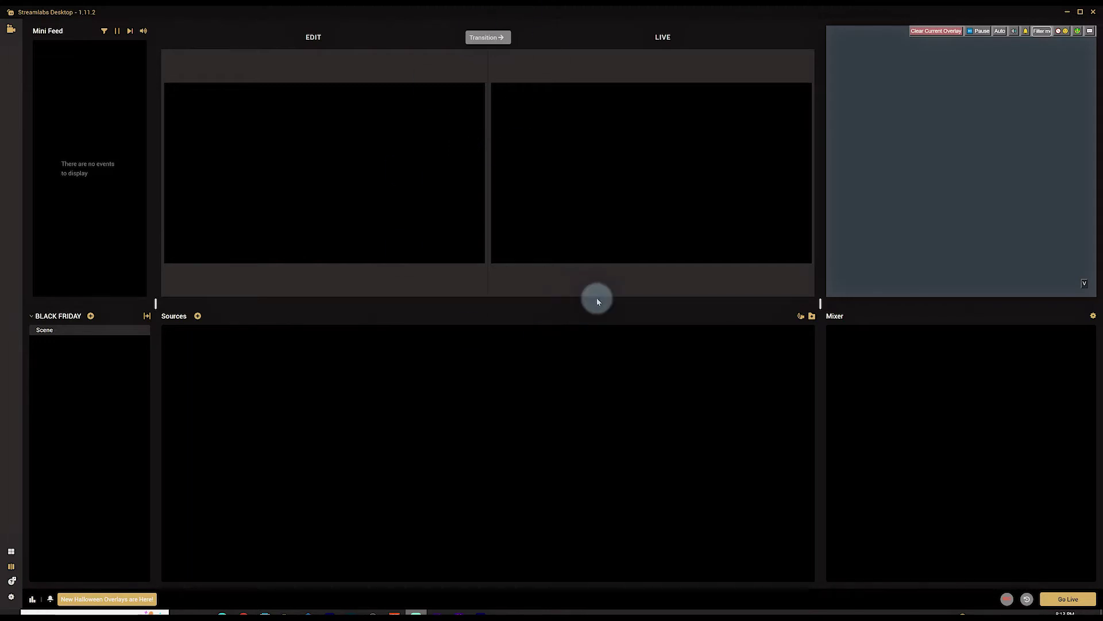
- Open the online Help Center, look over its featured articles and return to Streamlabs Desktop
{"action": "left_click", "coordinate": [12, 582]}
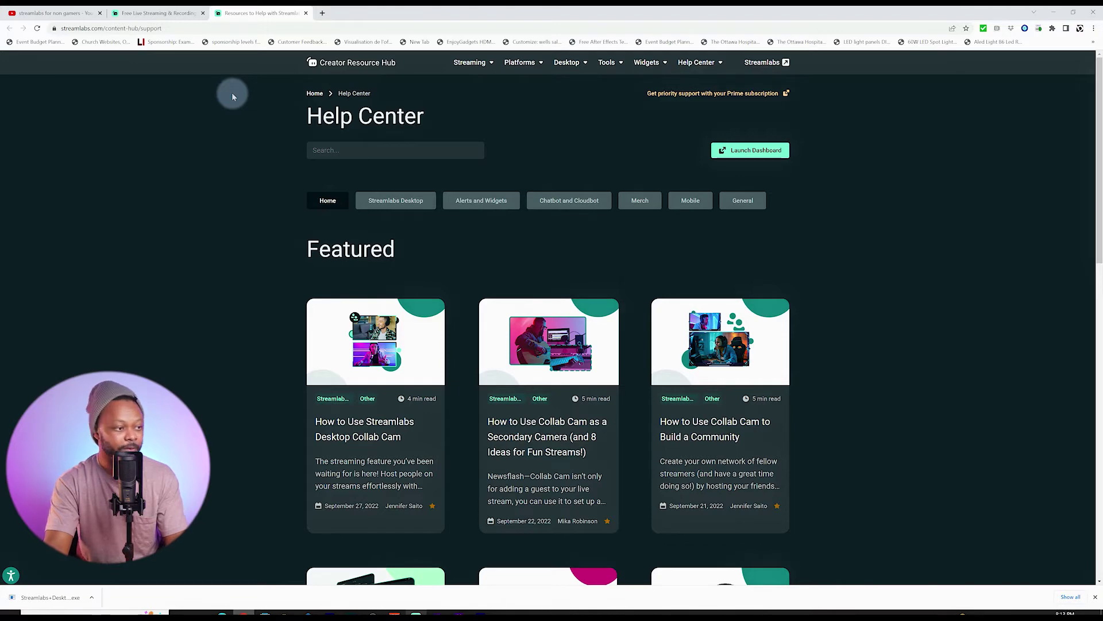
{"action": "scroll", "coordinate": [384, 239], "scroll_direction": "down", "scroll_amount": 1}
{"action": "scroll", "coordinate": [152, 249], "scroll_direction": "up", "scroll_amount": 1}
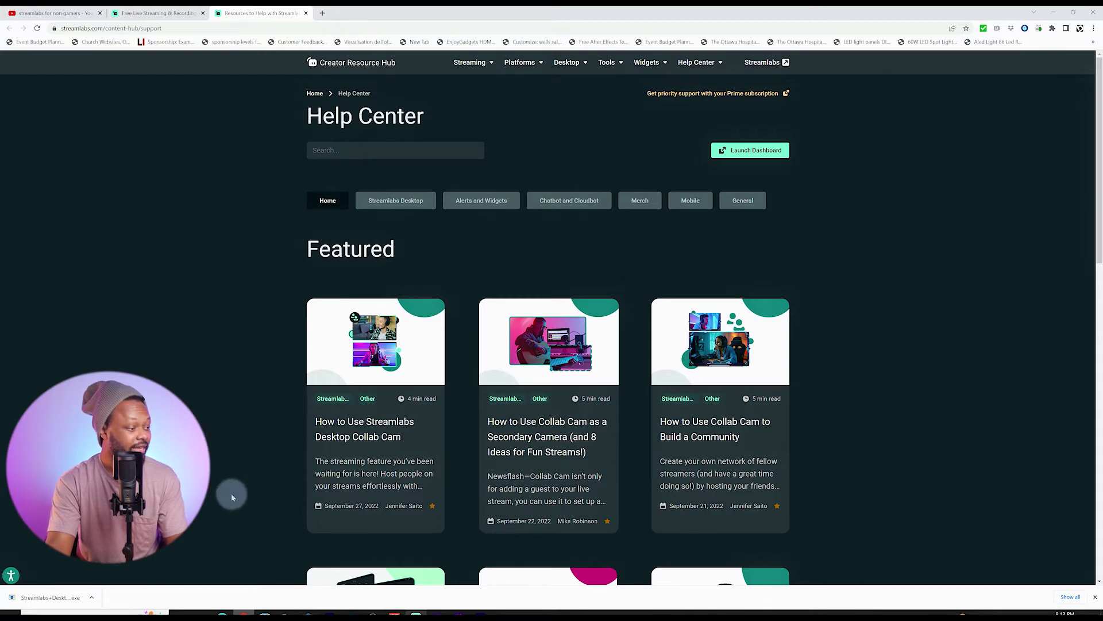
{"action": "left_click", "coordinate": [416, 612]}
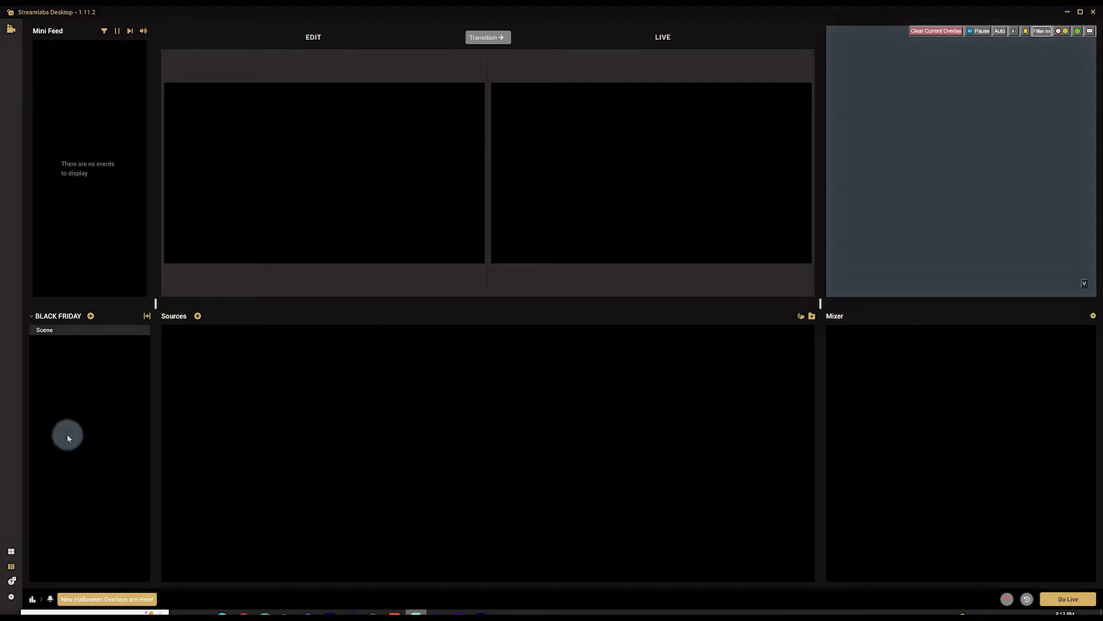
- Start logging in from the settings and choose YouTube as the streaming account to connect
{"action": "left_click", "coordinate": [11, 597]}
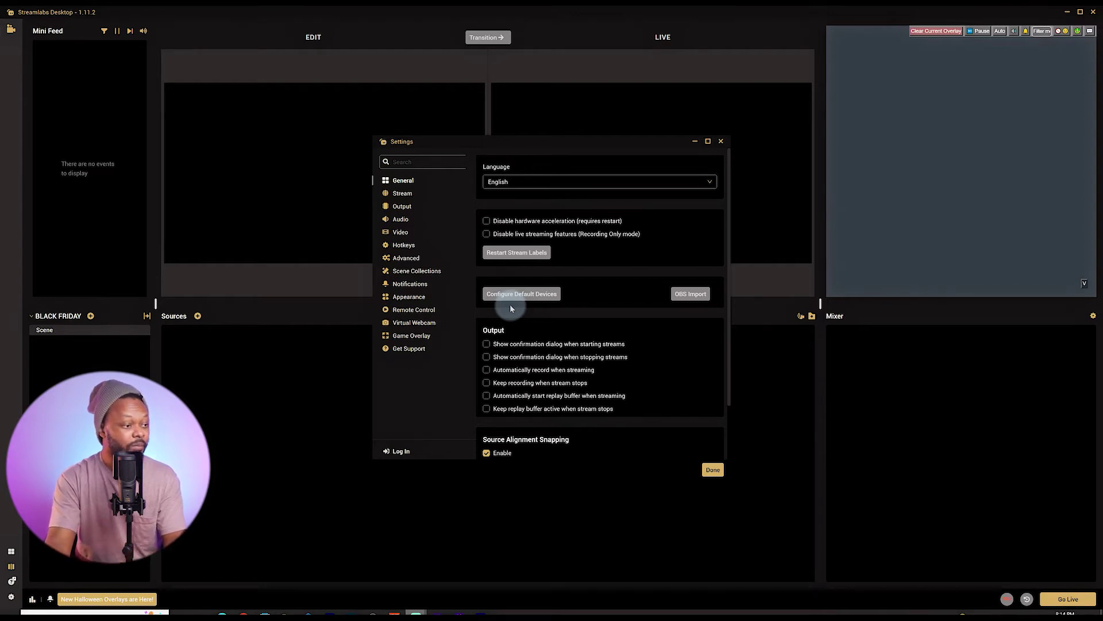
{"action": "left_click", "coordinate": [393, 452]}
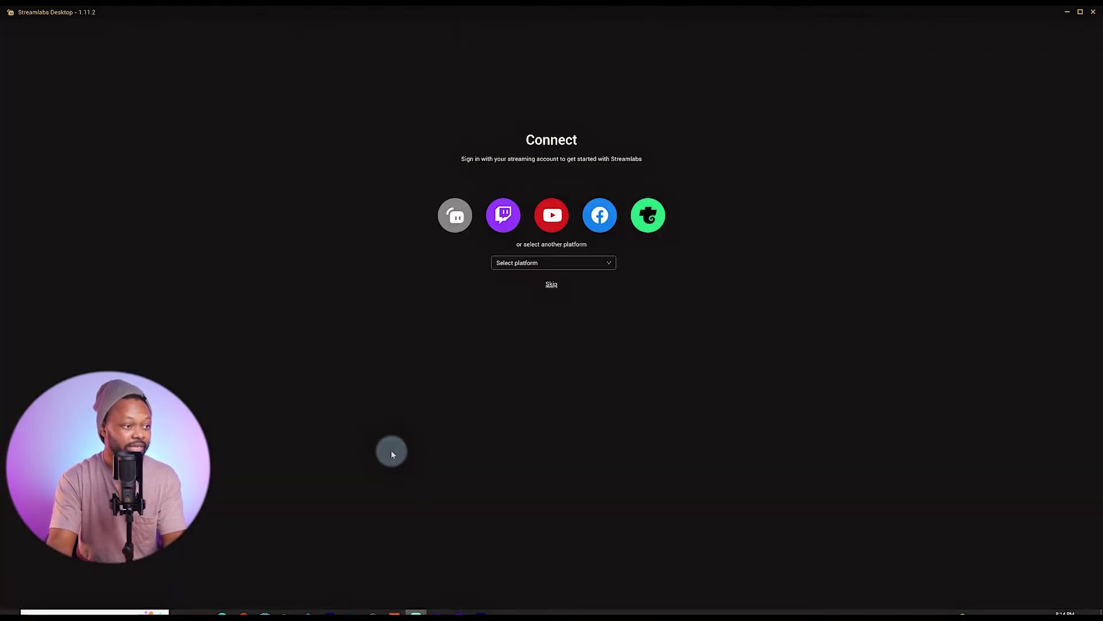
{"action": "left_click", "coordinate": [552, 222]}
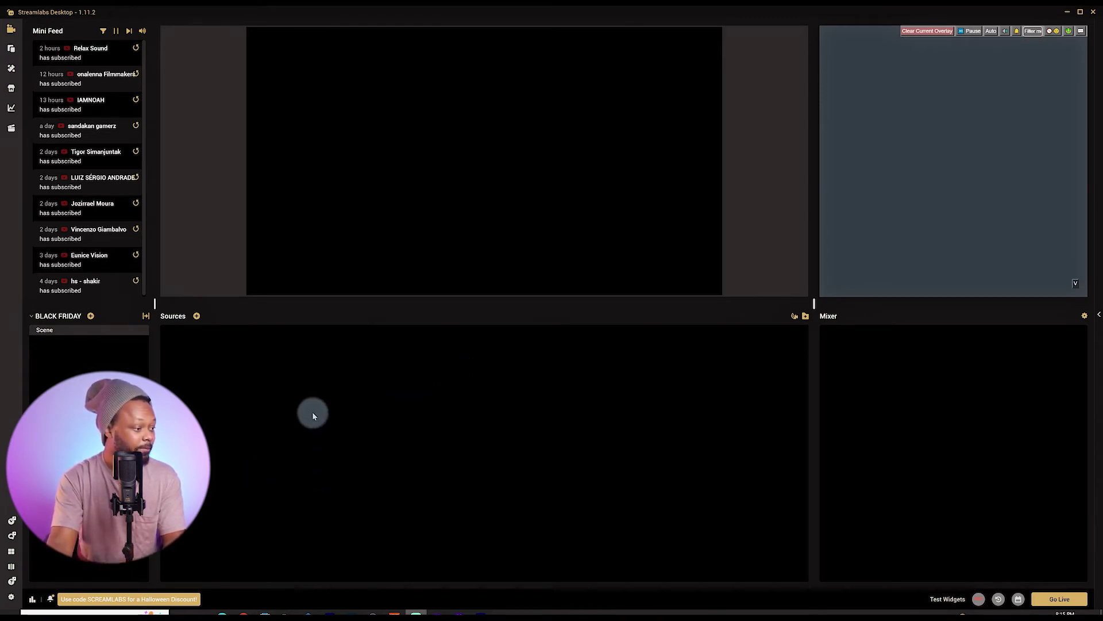
- Look over the Notifications & News window and the Performance Metrics window, closing each one
{"action": "left_click", "coordinate": [50, 597]}
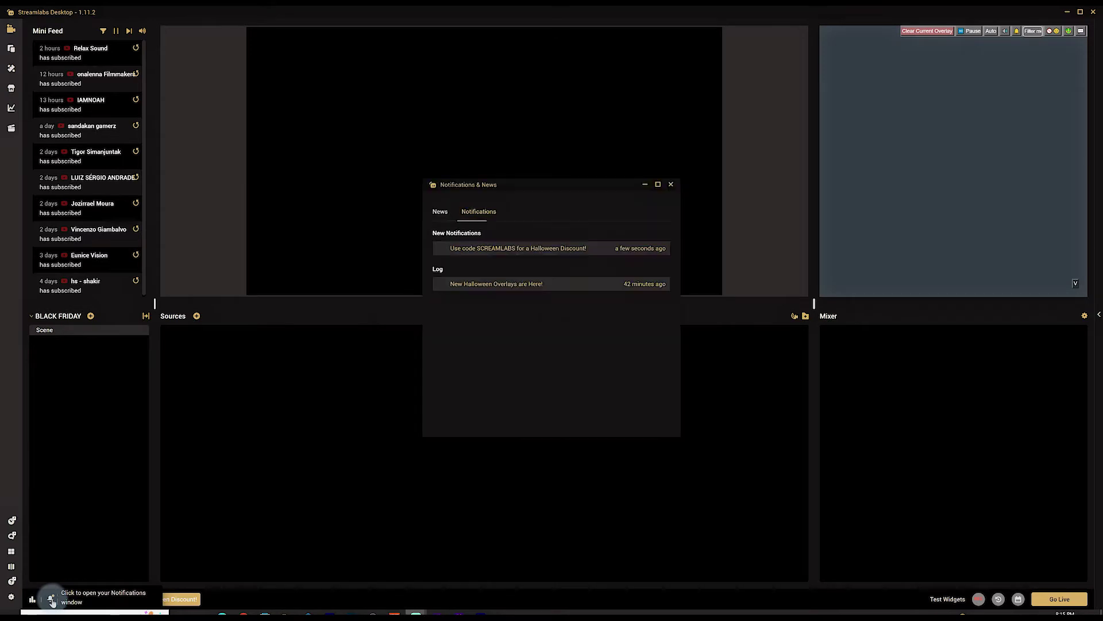
{"action": "left_click", "coordinate": [671, 184]}
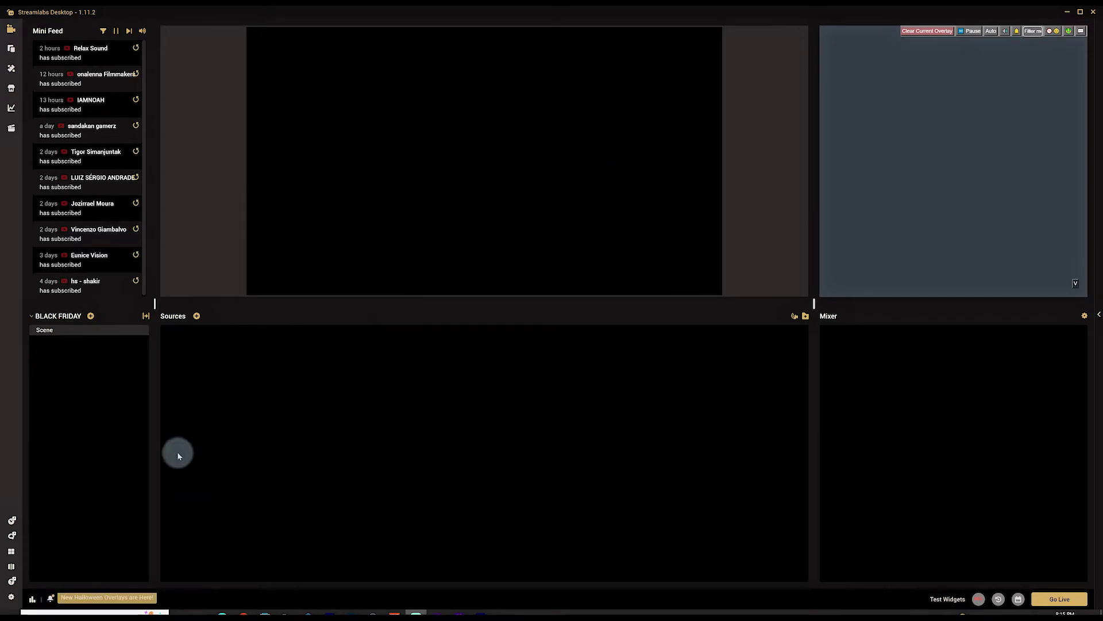
{"action": "left_click", "coordinate": [32, 599]}
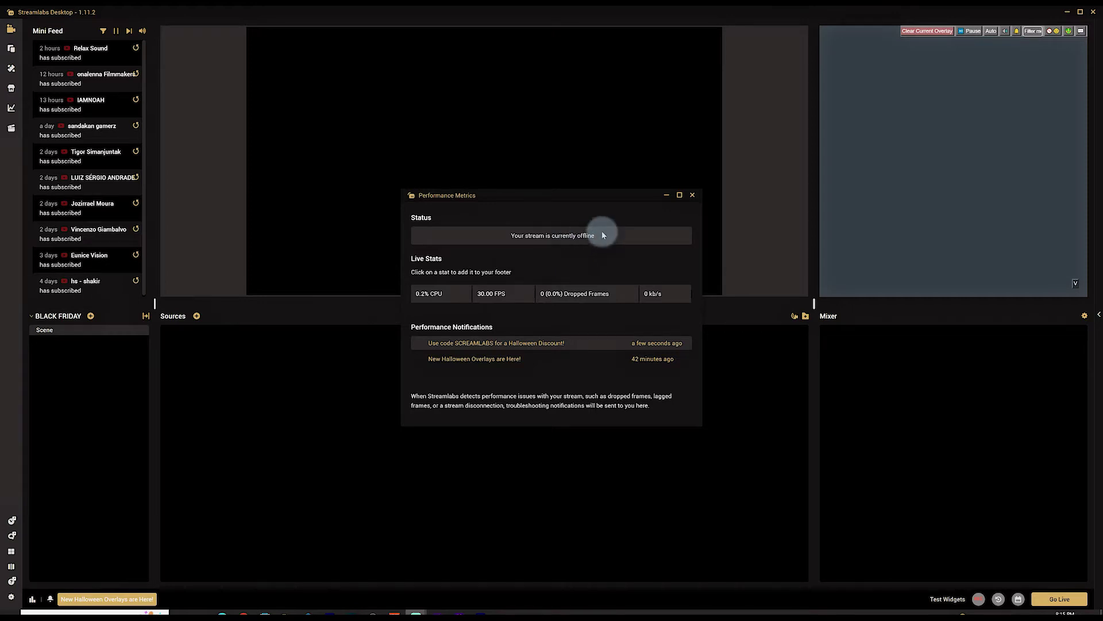
{"action": "left_click", "coordinate": [693, 195]}
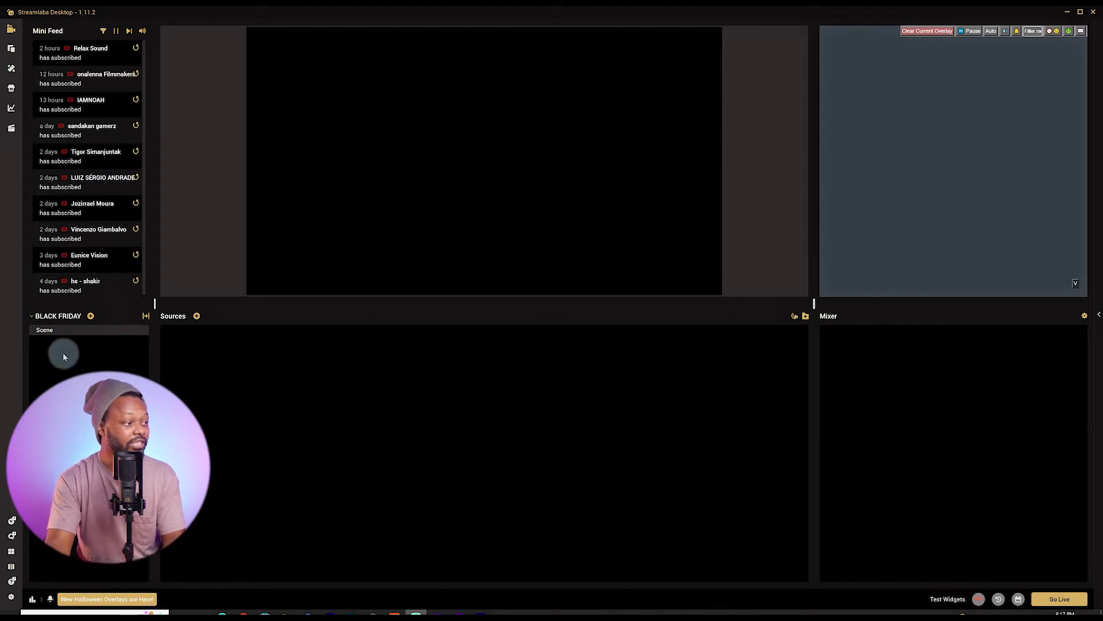
- Add a new scene named "main scene" to the BLACK FRIDAY collection
{"action": "left_click", "coordinate": [91, 317]}
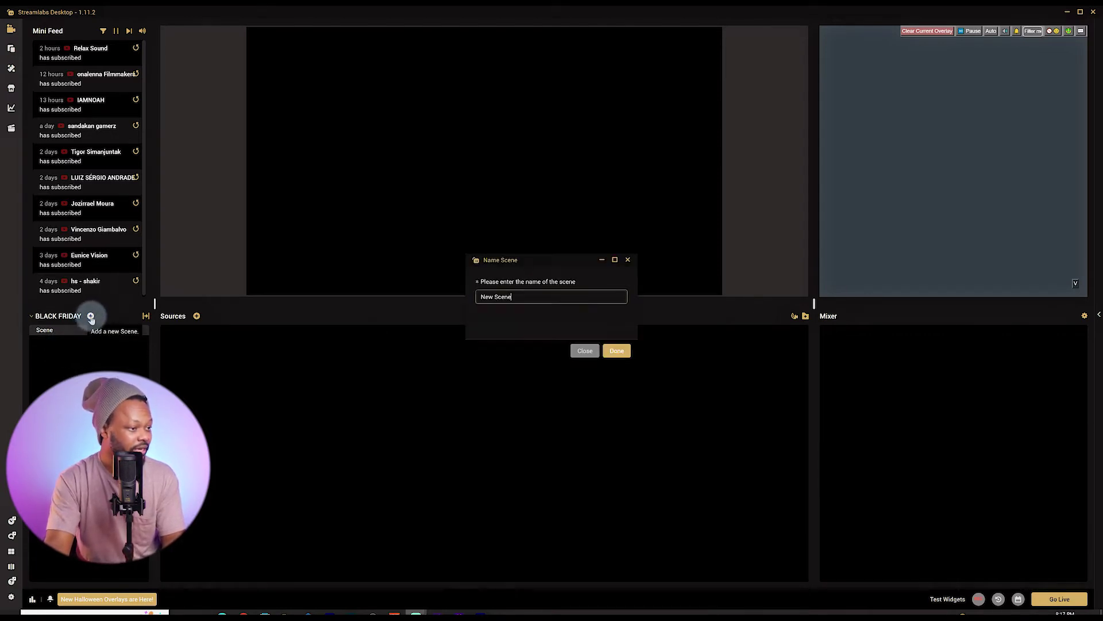
{"action": "left_click", "coordinate": [497, 296]}
{"action": "triple_click", "coordinate": [516, 296]}
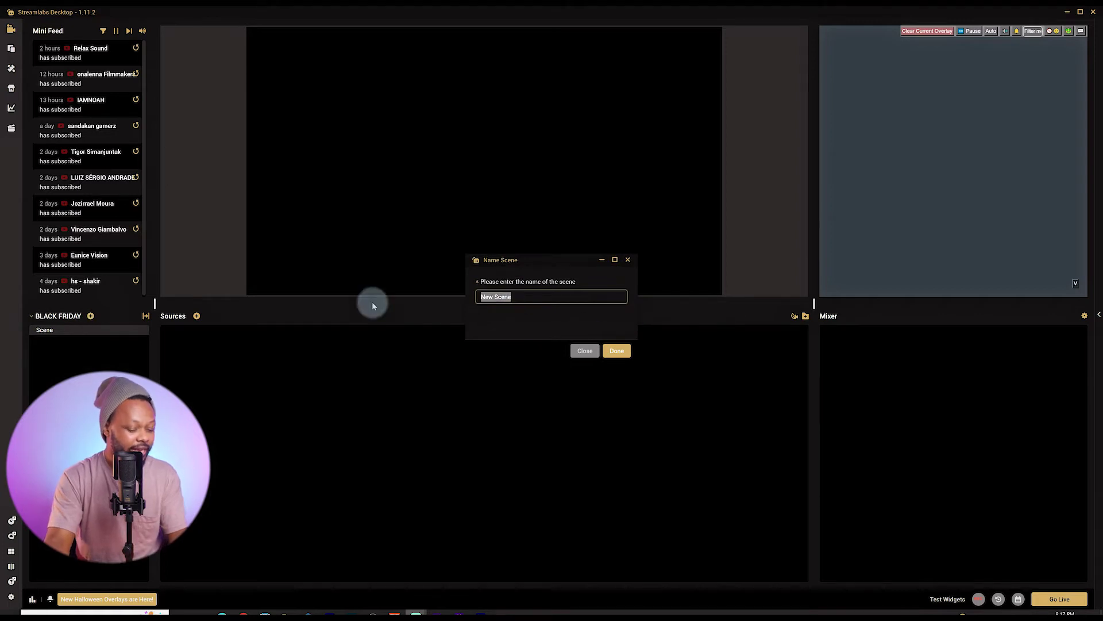
{"action": "type", "text": "ma"}
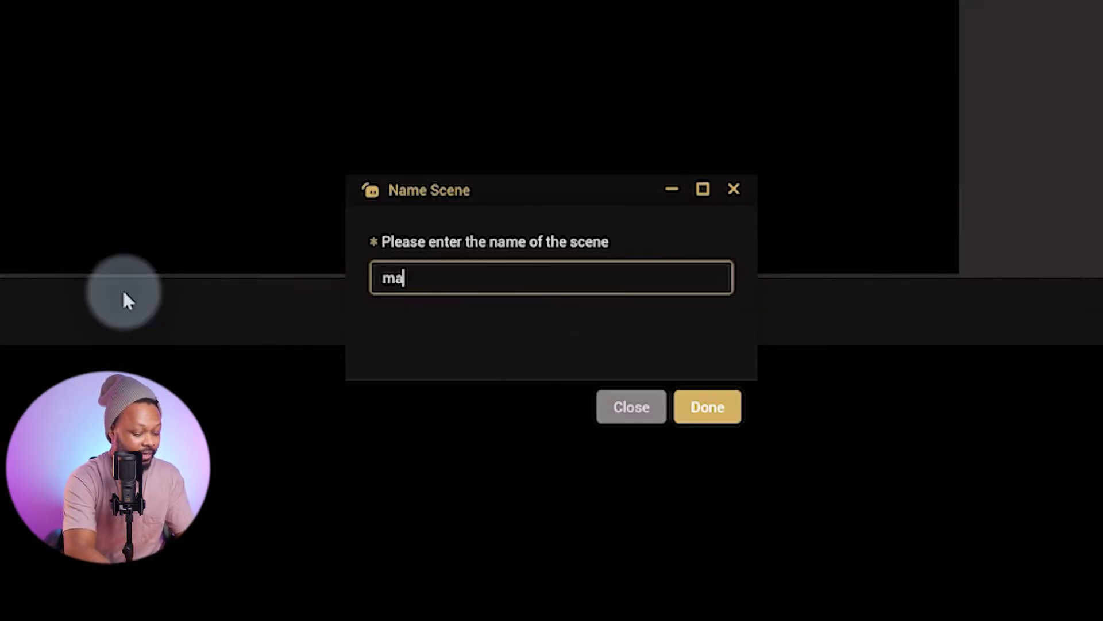
{"action": "type", "text": "in scene"}
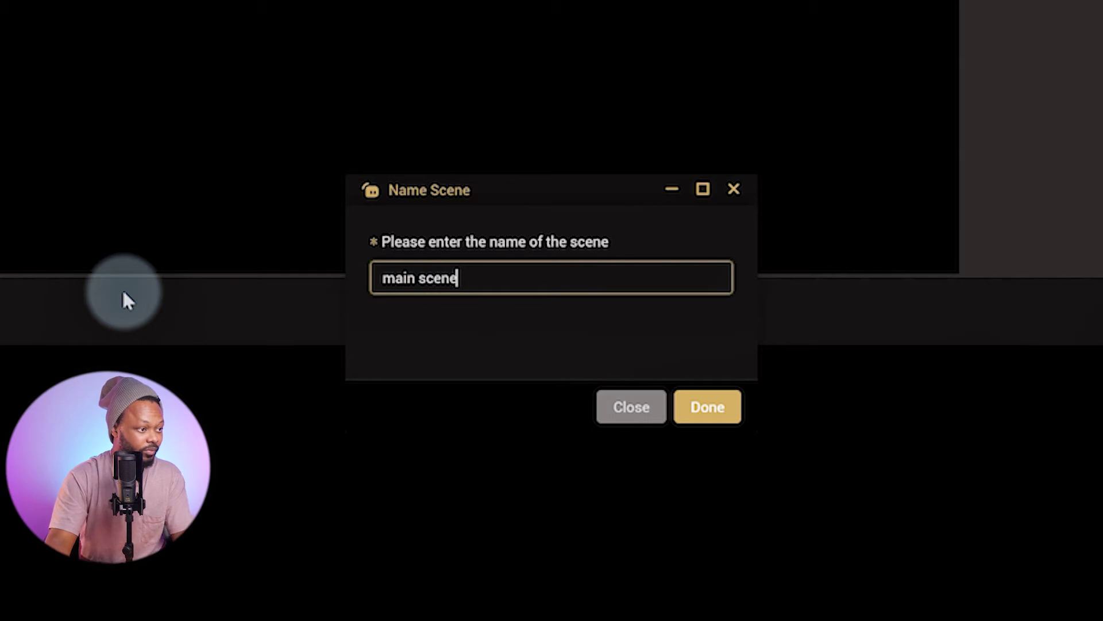
{"action": "left_click", "coordinate": [712, 419]}
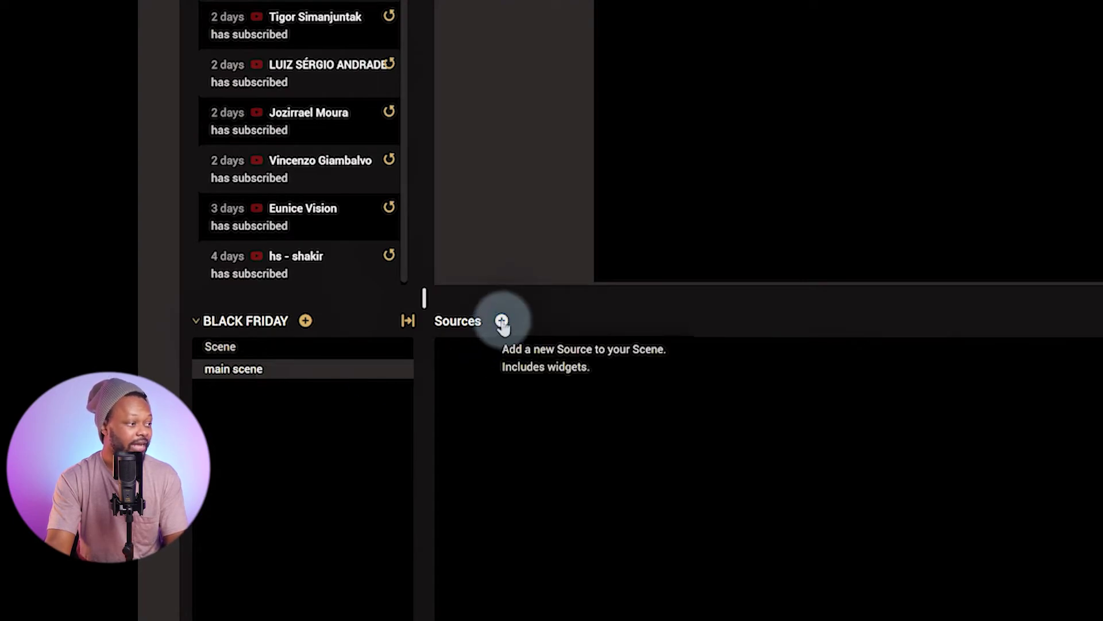
- Add a Video Capture Device source named "ATEM MINI" to the main scene
{"action": "left_click", "coordinate": [502, 321]}
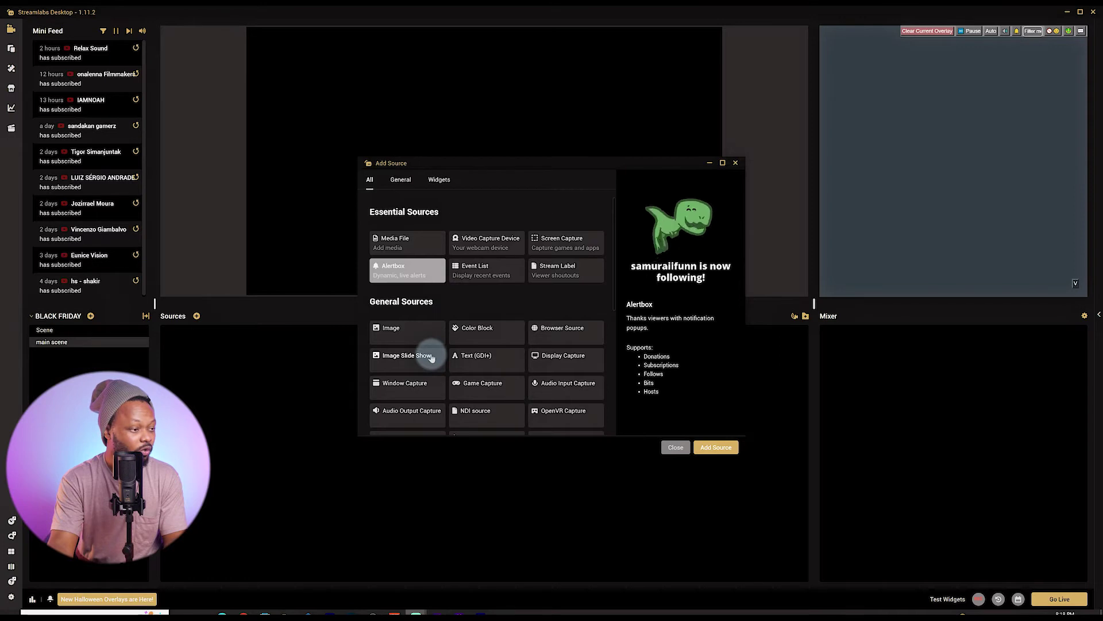
{"action": "left_click", "coordinate": [404, 182]}
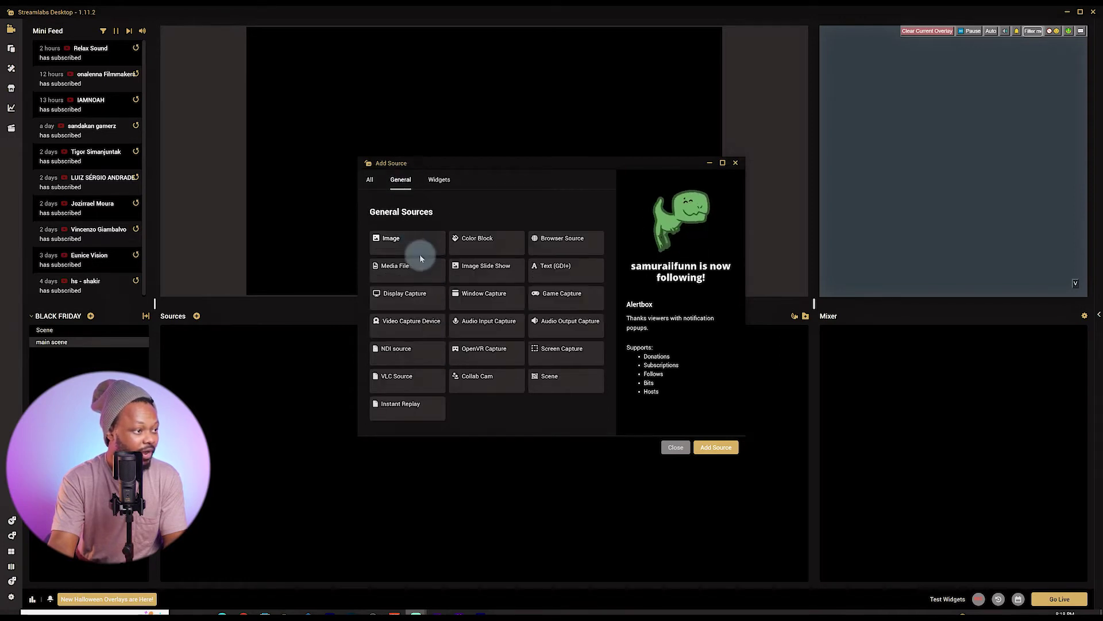
{"action": "left_click", "coordinate": [424, 333]}
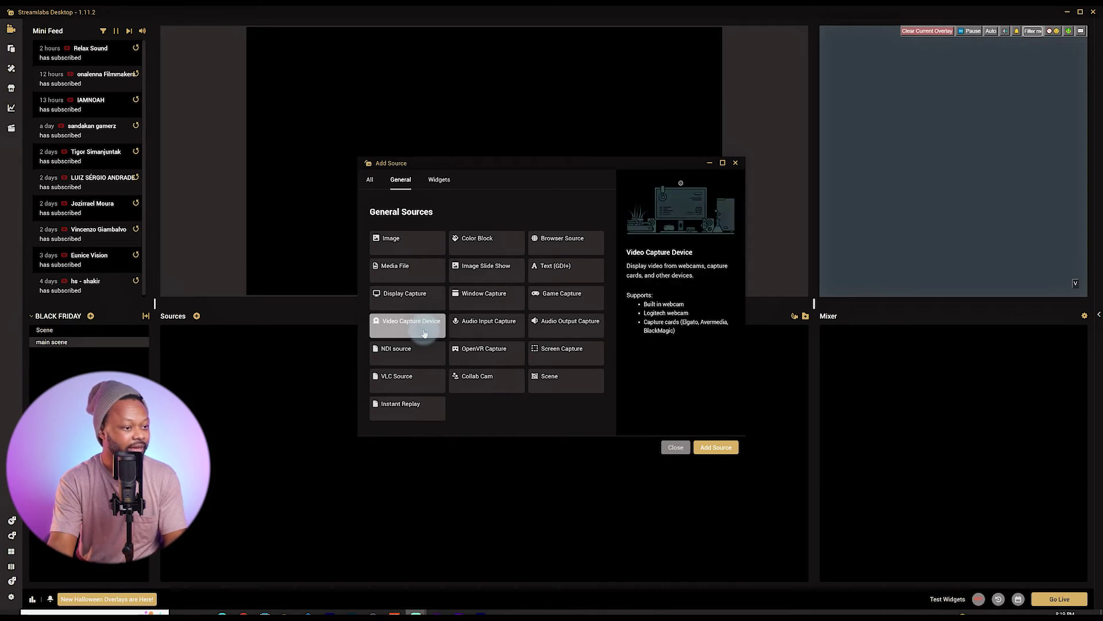
{"action": "left_click", "coordinate": [716, 447]}
{"action": "left_click_drag", "start_coordinate": [504, 299], "coordinate": [395, 297]}
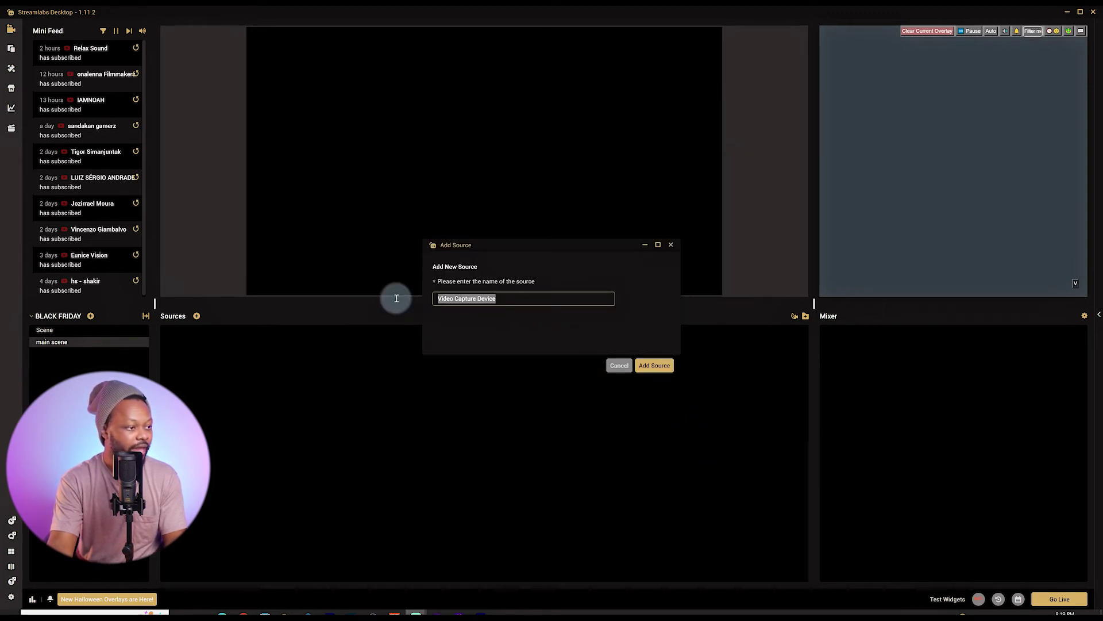
{"action": "key", "text": "BackSpace"}
{"action": "type", "text": "ATE"}
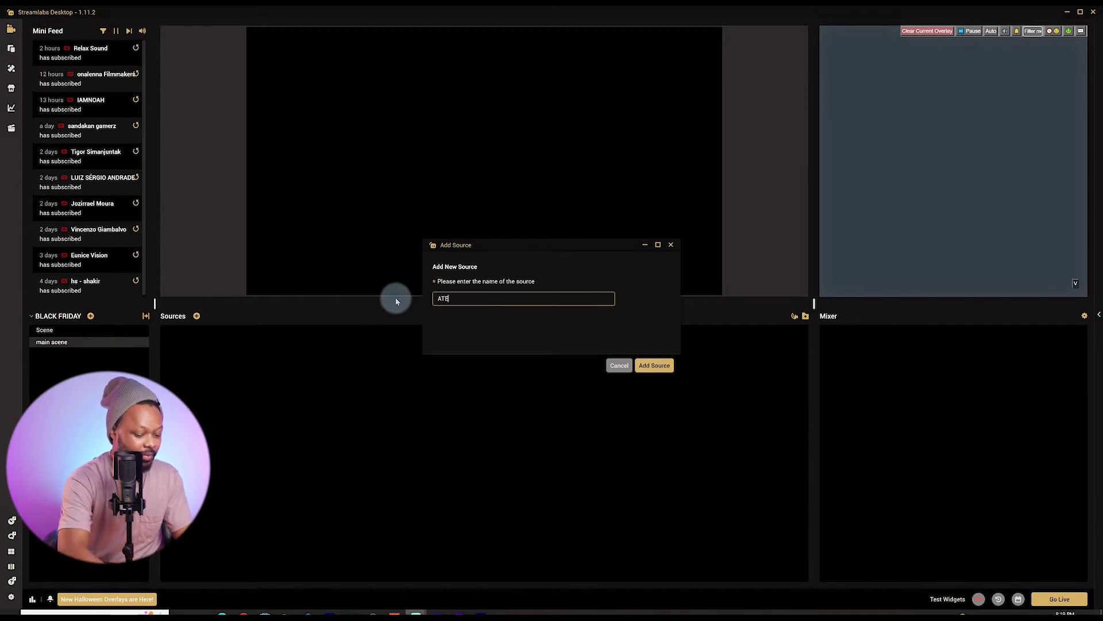
{"action": "type", "text": "M MINI"}
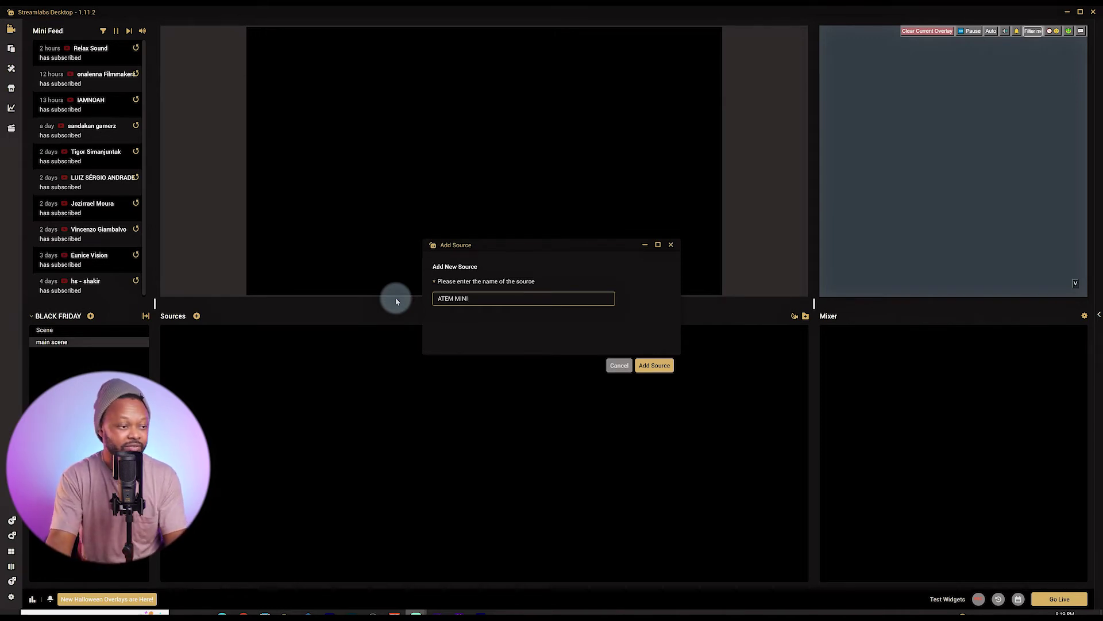
{"action": "key", "text": "Return"}
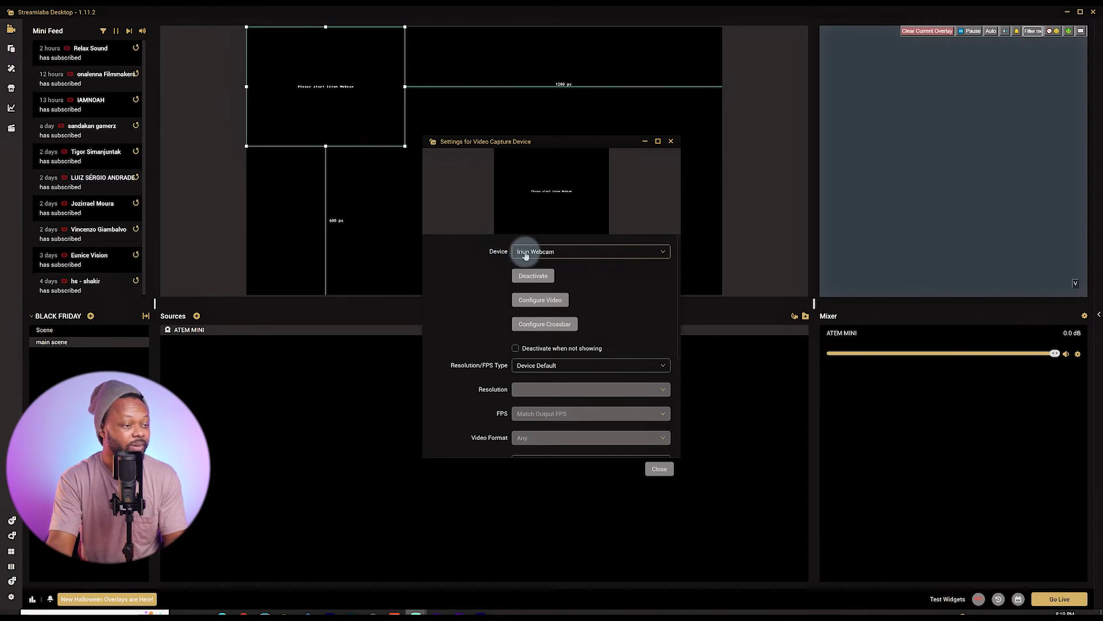
- Set the ATEM MINI source's device to Blackmagic Design after trying USB Video, and keep the resolution/FPS type at Device Default
{"action": "left_click", "coordinate": [542, 253]}
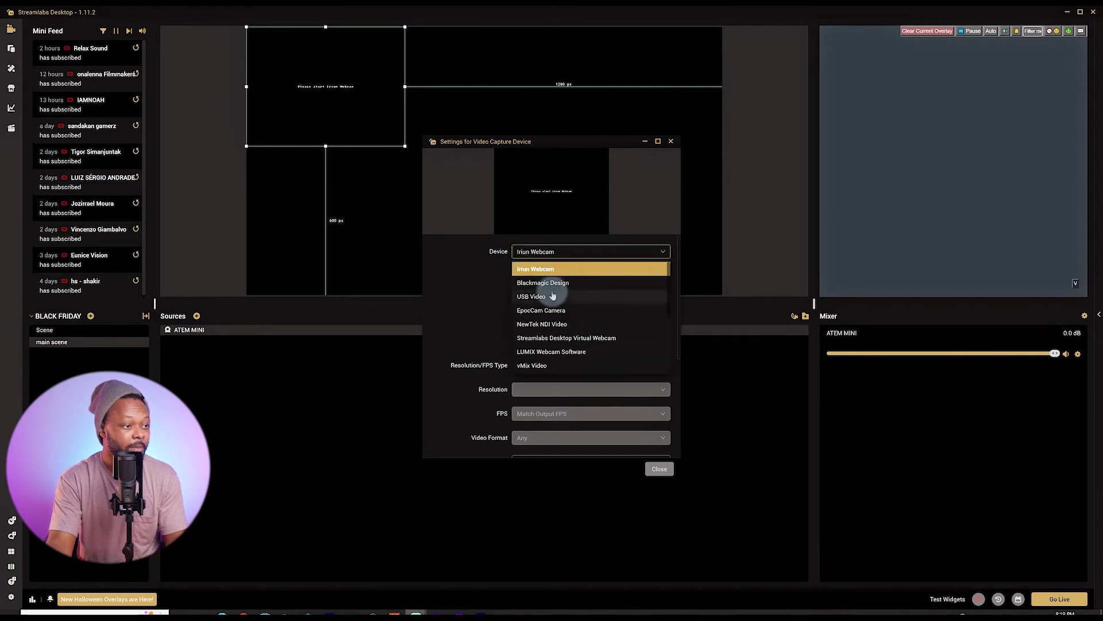
{"action": "left_click", "coordinate": [535, 296]}
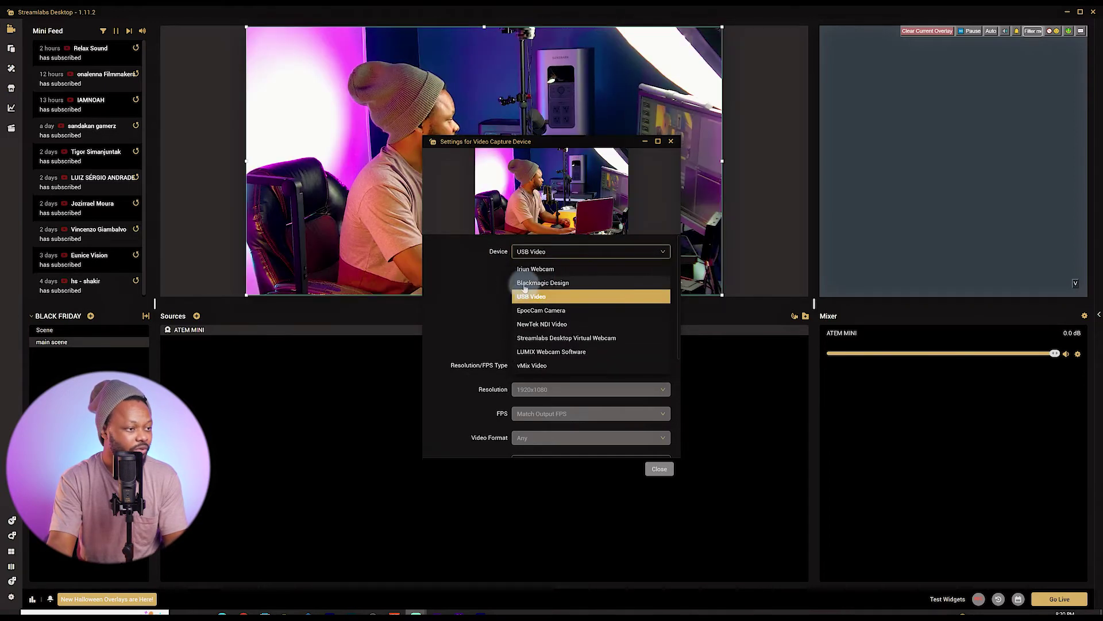
{"action": "left_click", "coordinate": [561, 284]}
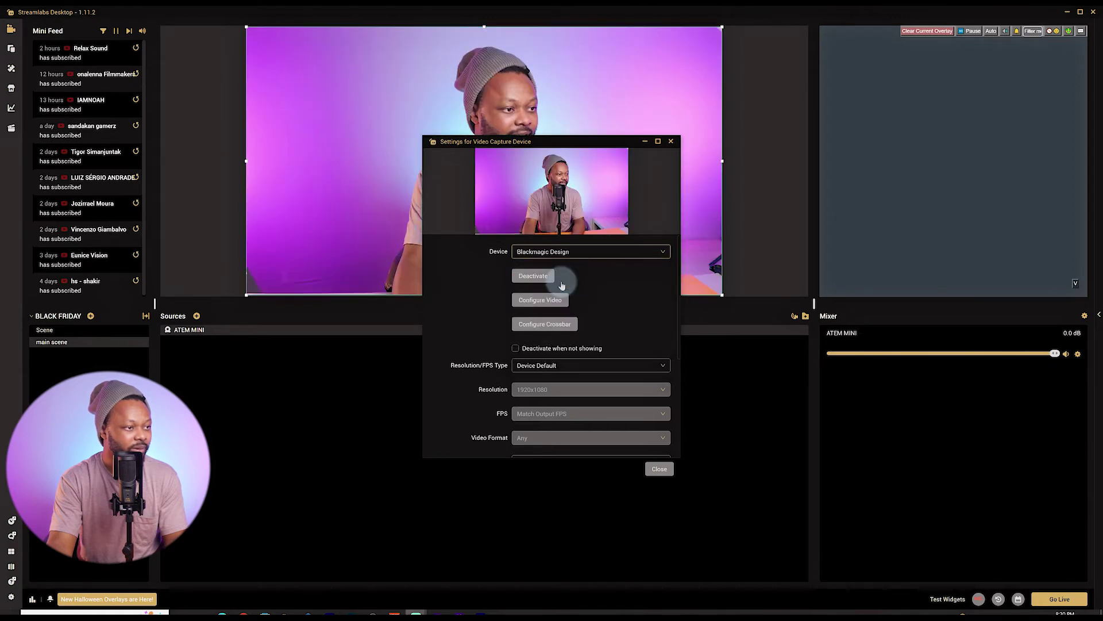
{"action": "scroll", "coordinate": [475, 350], "scroll_direction": "down", "scroll_amount": 2}
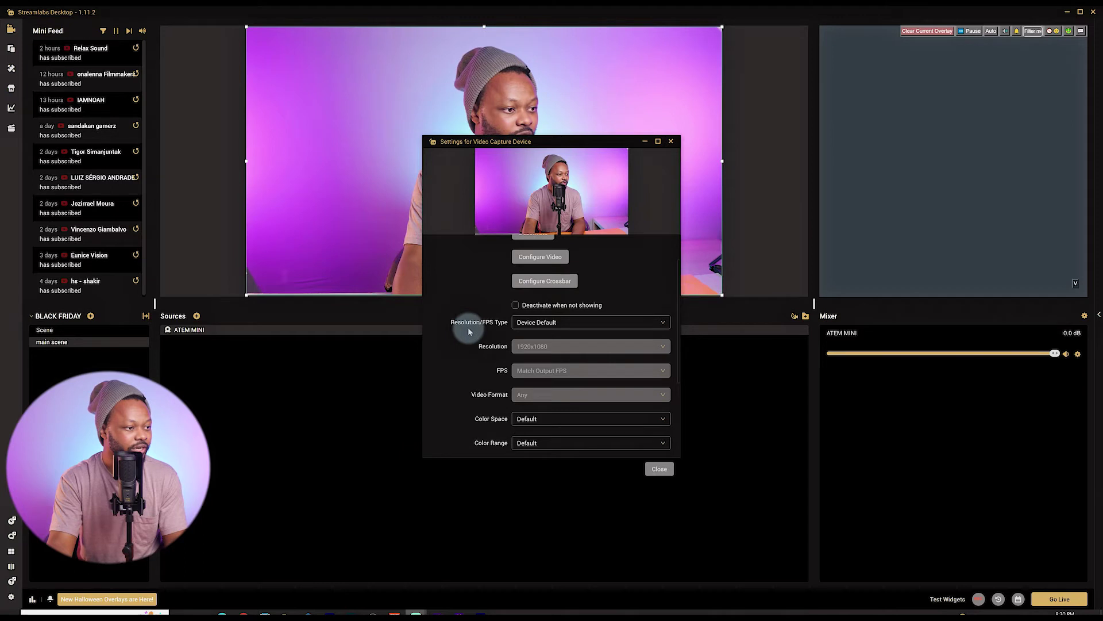
{"action": "left_click", "coordinate": [547, 323]}
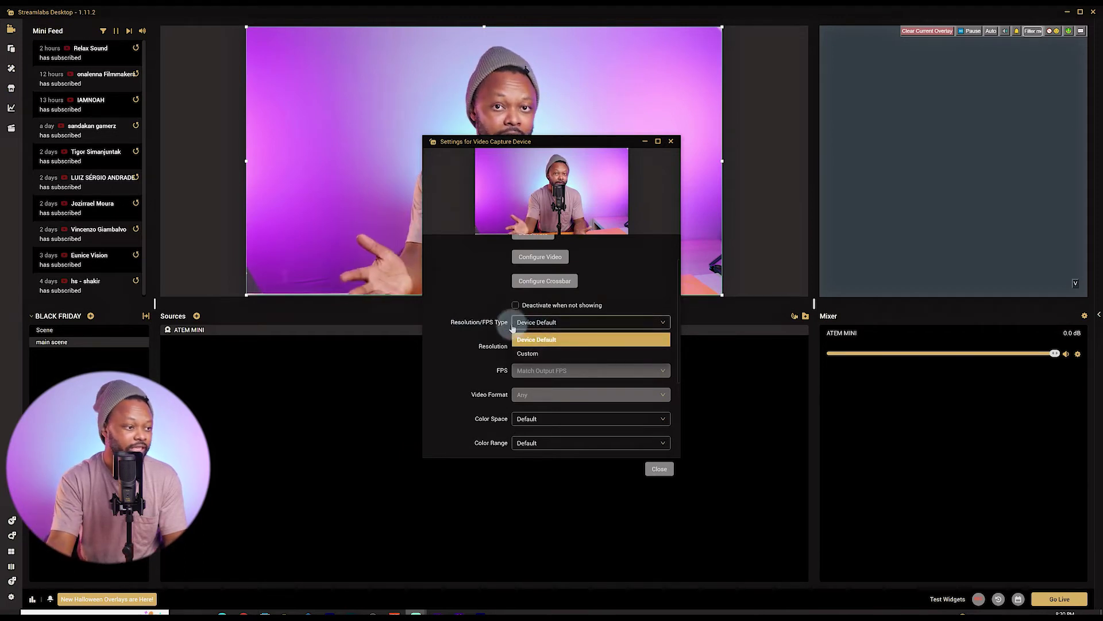
{"action": "left_click", "coordinate": [460, 366]}
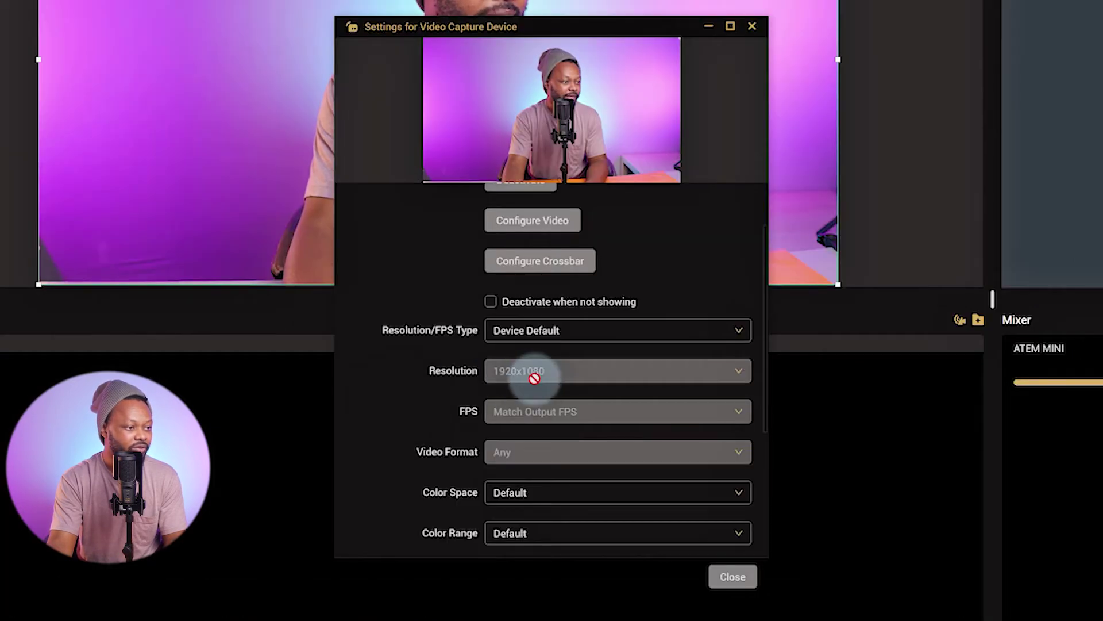
- Set the ATEM MINI source's color space to 709 and its color range to Full
{"action": "scroll", "coordinate": [396, 419], "scroll_direction": "down", "scroll_amount": 2}
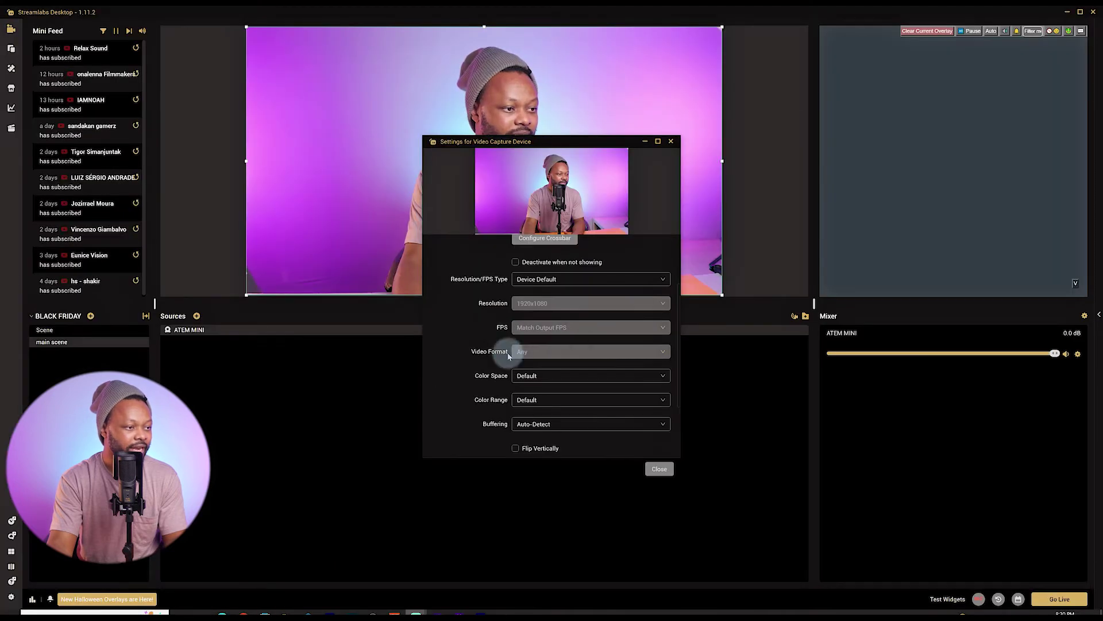
{"action": "scroll", "coordinate": [493, 367], "scroll_direction": "down", "scroll_amount": 1}
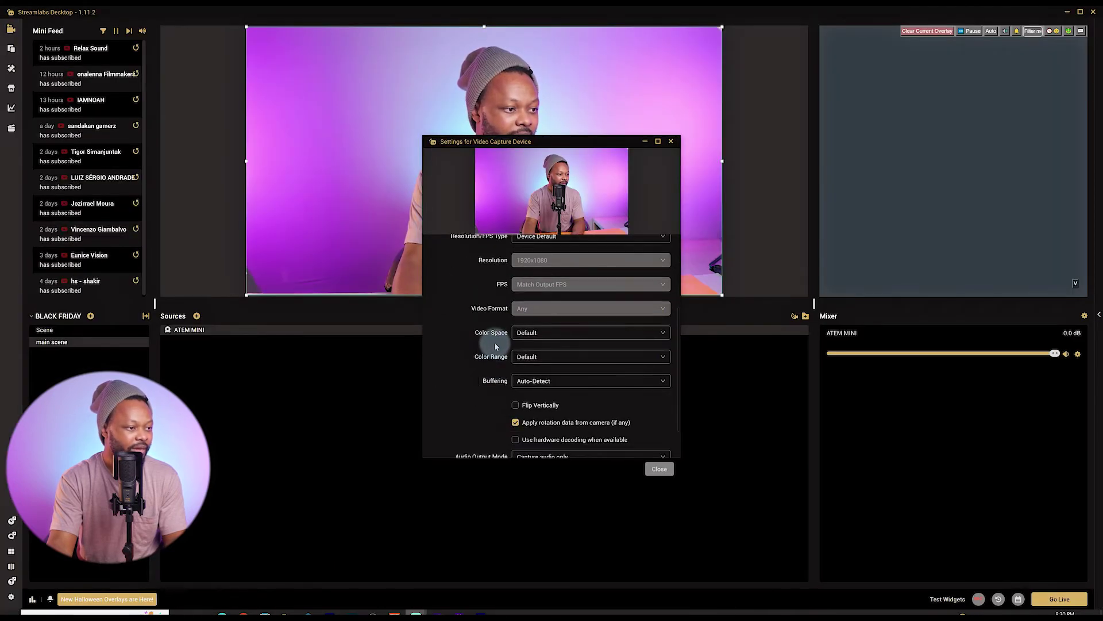
{"action": "left_click", "coordinate": [571, 335]}
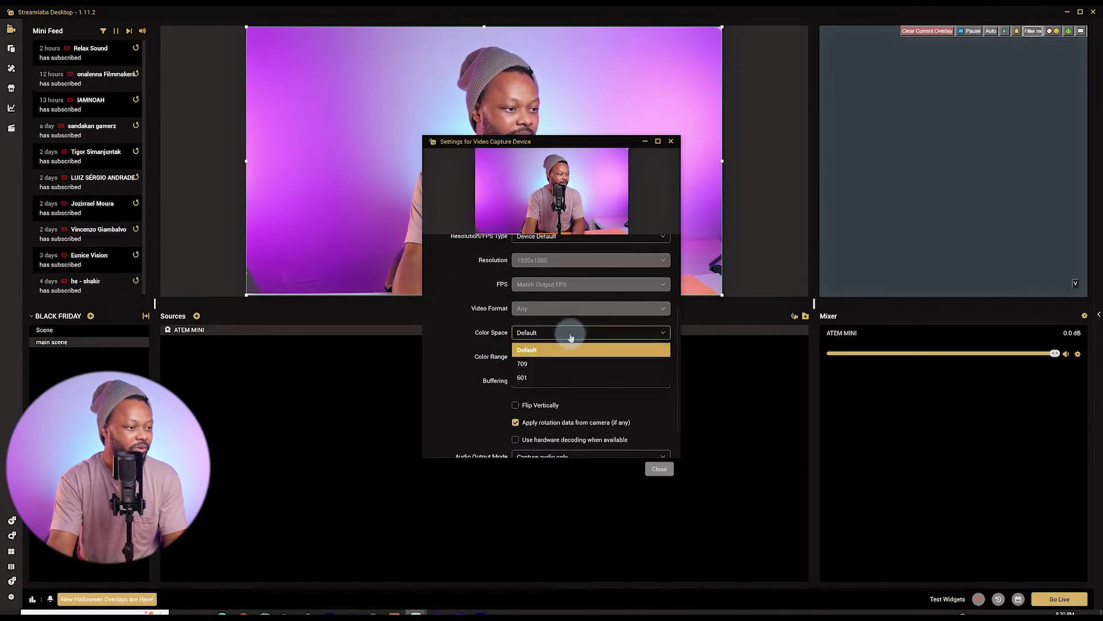
{"action": "left_click", "coordinate": [531, 364]}
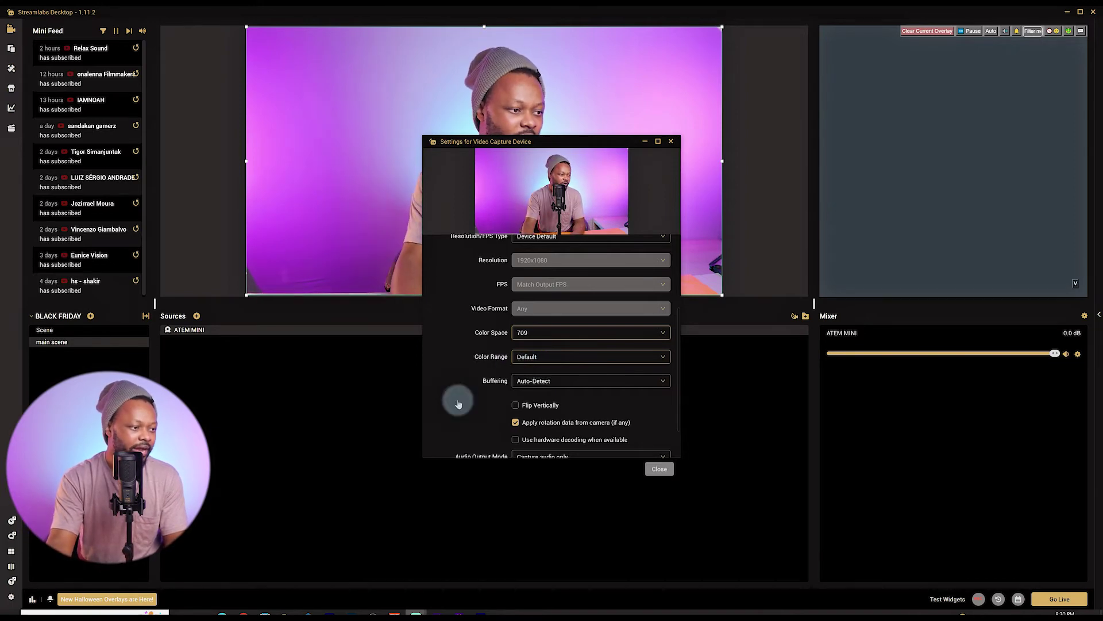
{"action": "scroll", "coordinate": [457, 399], "scroll_direction": "down", "scroll_amount": 2}
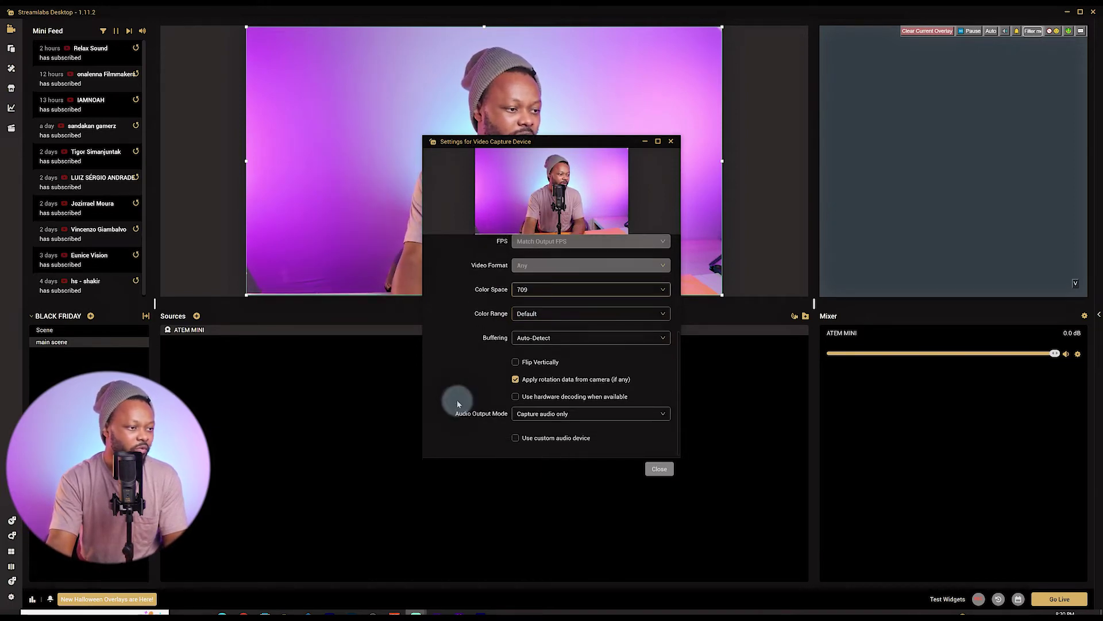
{"action": "scroll", "coordinate": [458, 403], "scroll_direction": "up", "scroll_amount": 2}
{"action": "left_click", "coordinate": [526, 357]}
{"action": "key", "text": "Down"}
{"action": "key", "text": "Down"}
{"action": "key", "text": "Return"}
- Keep the ATEM MINI audio output mode at Capture audio only and close the source settings
{"action": "scroll", "coordinate": [482, 416], "scroll_direction": "down", "scroll_amount": 2}
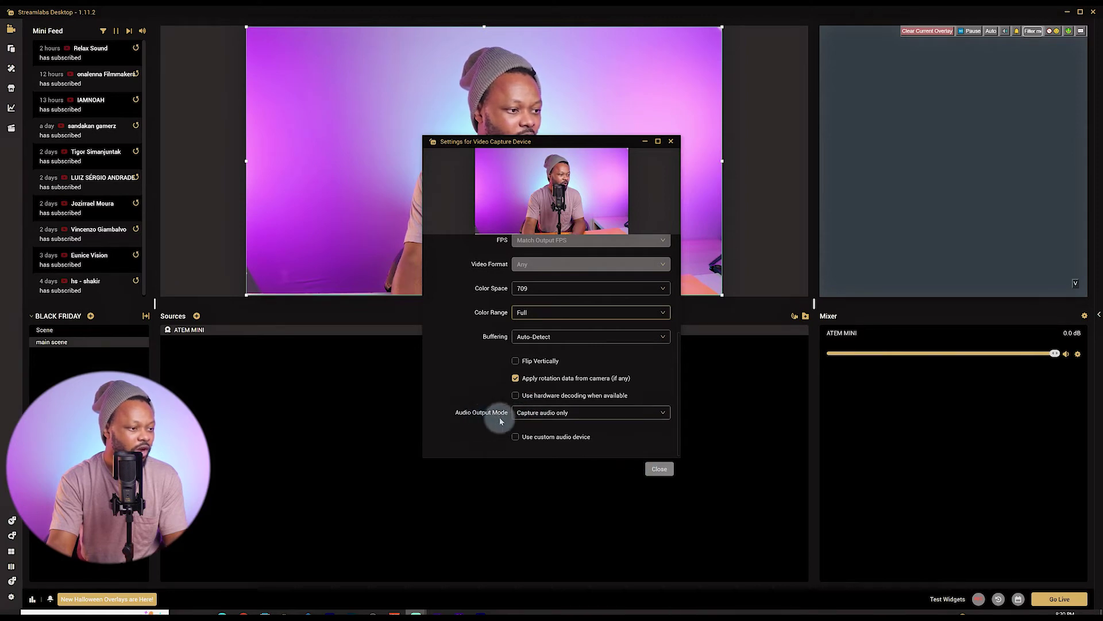
{"action": "left_click", "coordinate": [595, 414]}
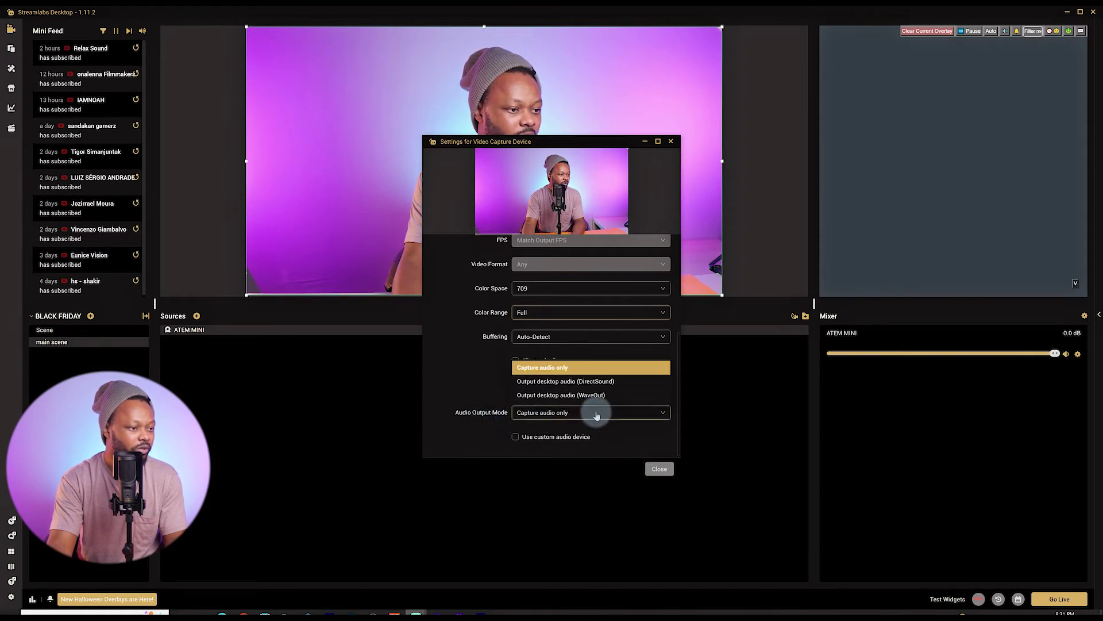
{"action": "left_click", "coordinate": [458, 389]}
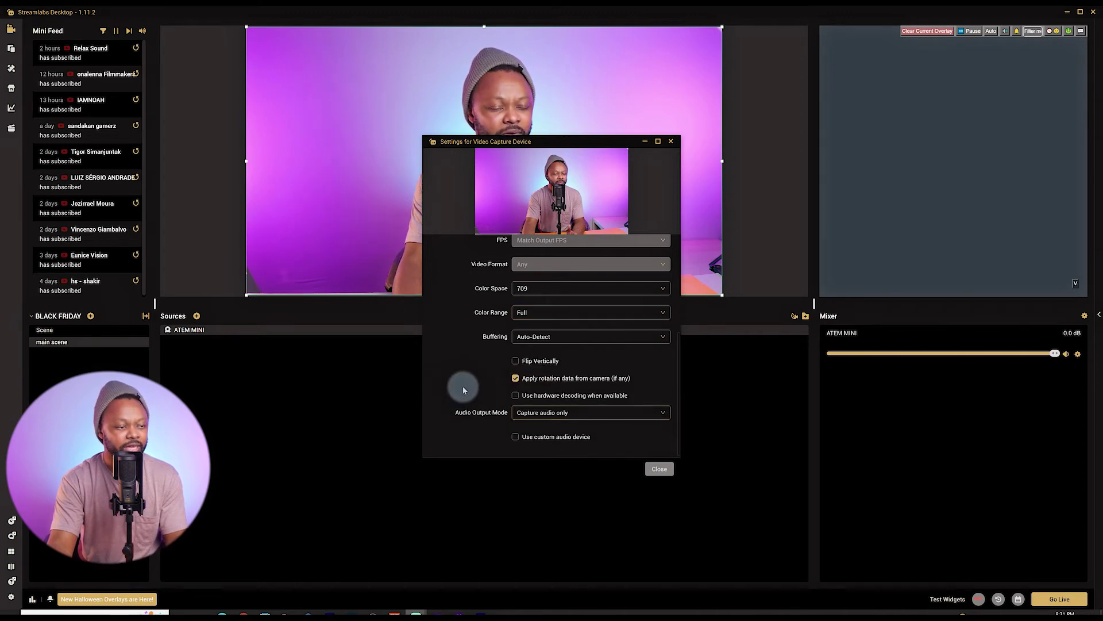
{"action": "left_click", "coordinate": [655, 470]}
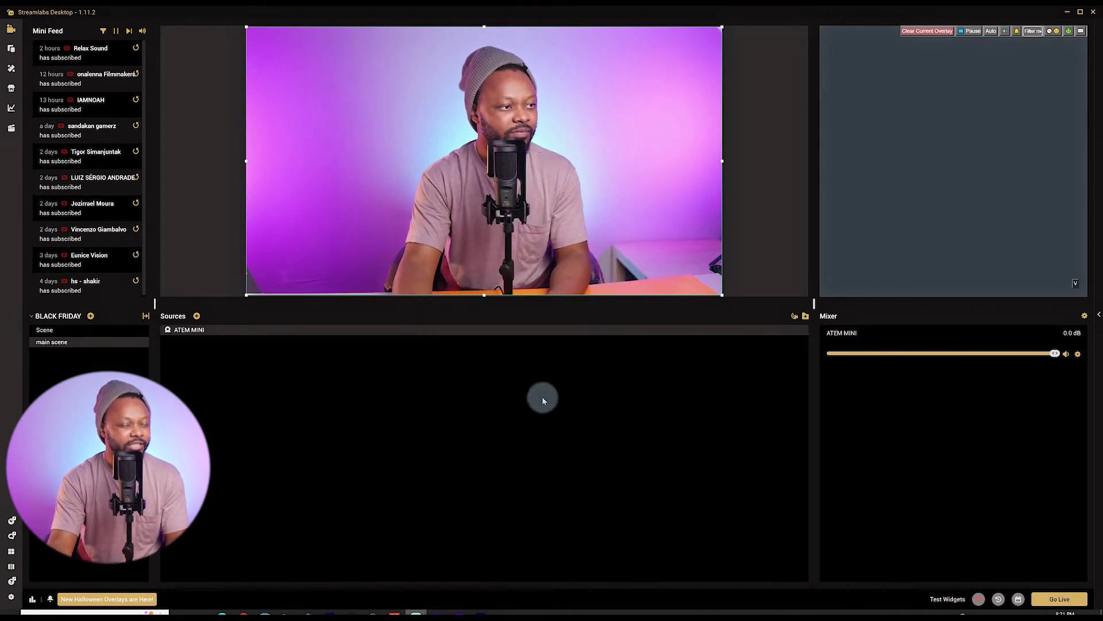
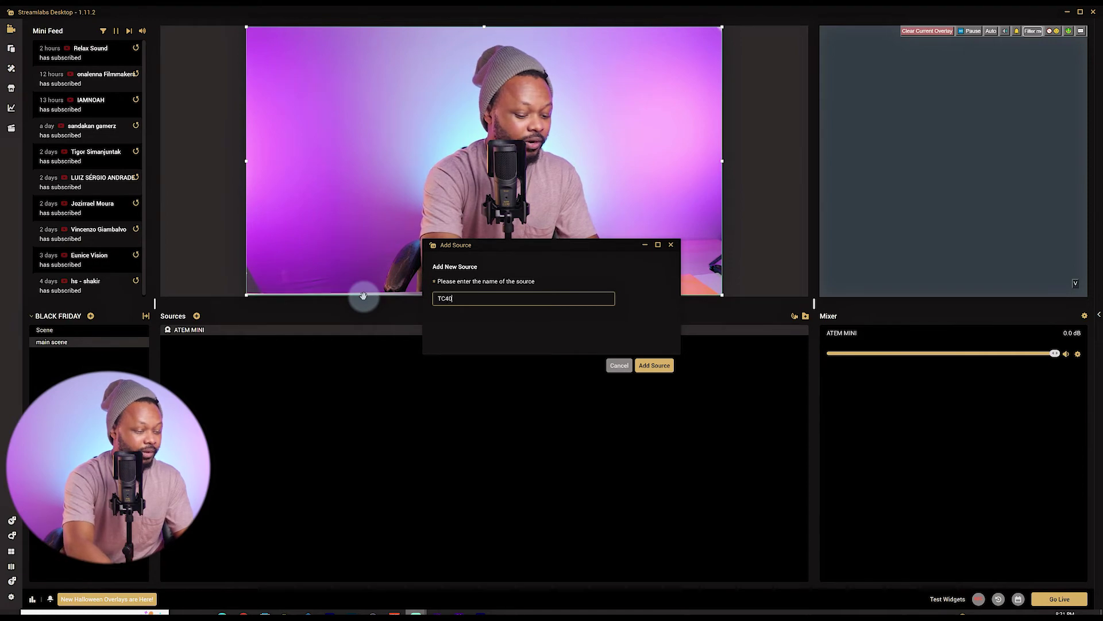
- Add the audio source named "TC40" with Microphone (4- TONOR TC40 Audio Device) as its device, and close the audio settings
{"action": "left_click", "coordinate": [649, 365]}
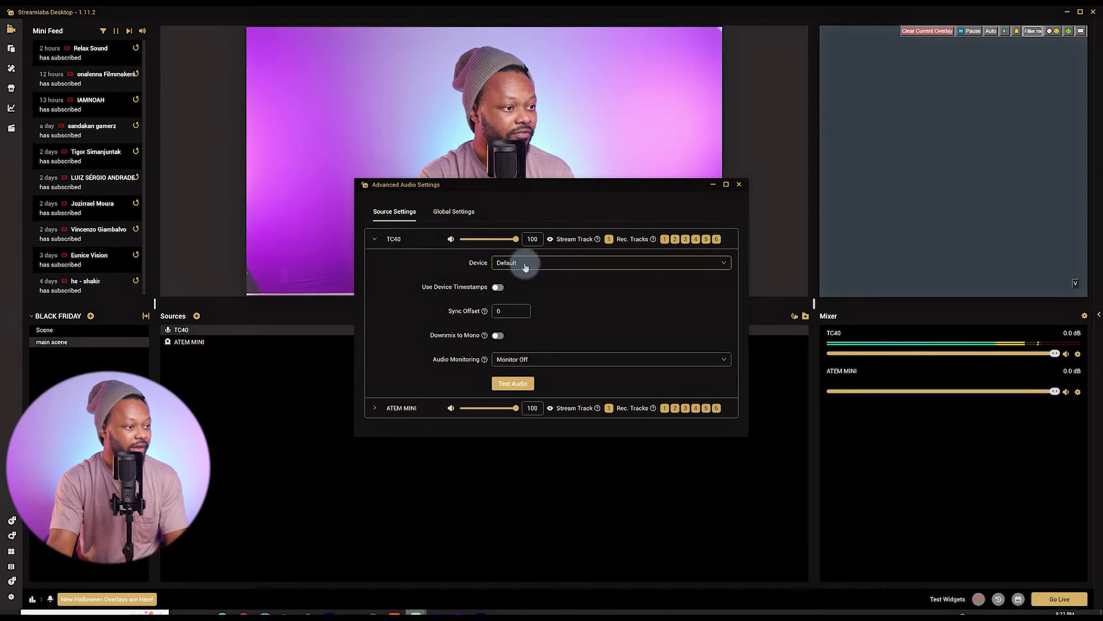
{"action": "left_click", "coordinate": [526, 266]}
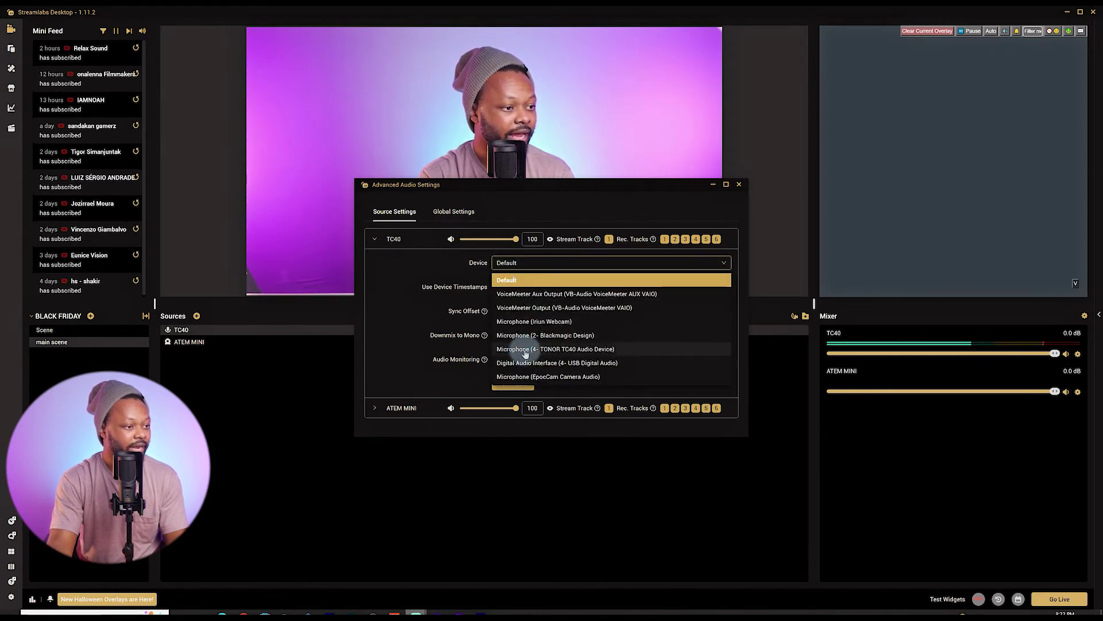
{"action": "left_click", "coordinate": [566, 350]}
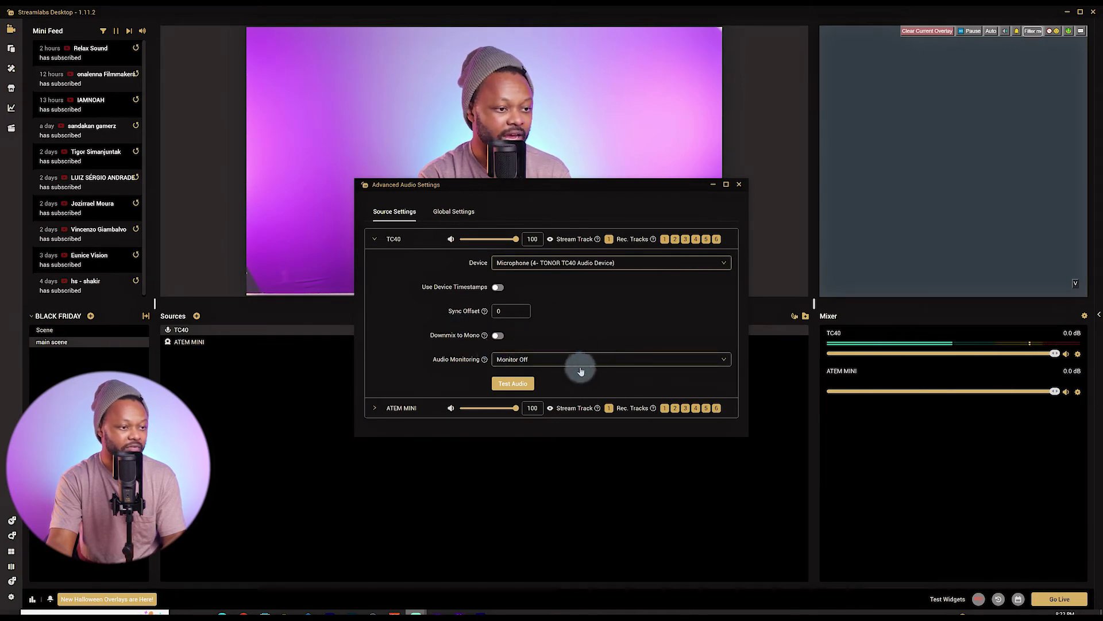
{"action": "left_click", "coordinate": [739, 185]}
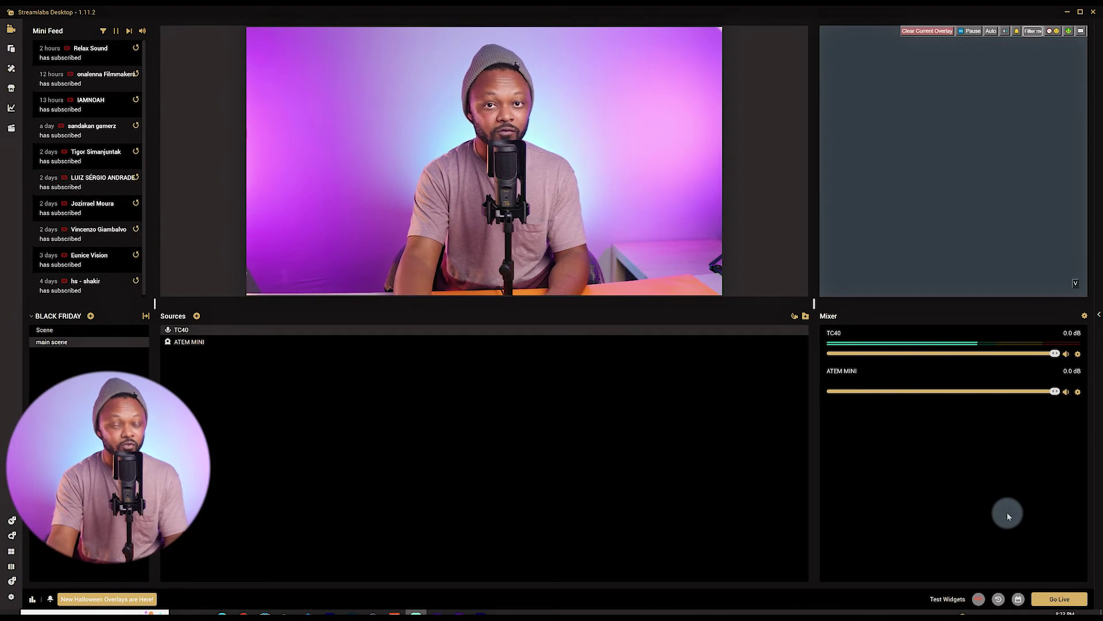
- Add a new scene named "Intro" to the BLACK FRIDAY collection and move it above the main scene
{"action": "left_click", "coordinate": [90, 316]}
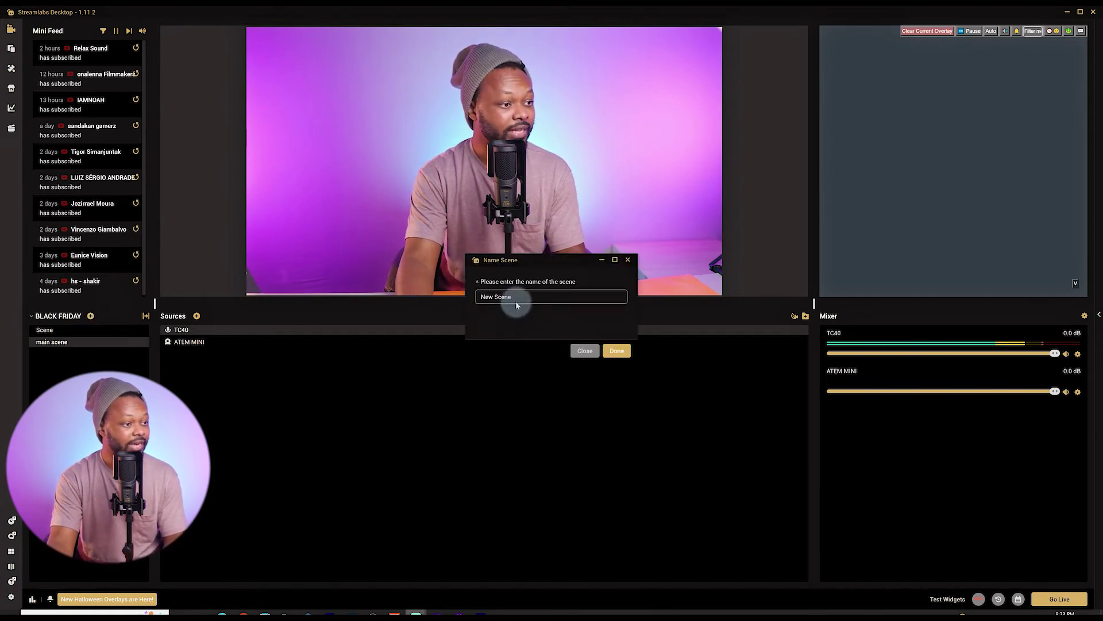
{"action": "type", "text": "Intro"}
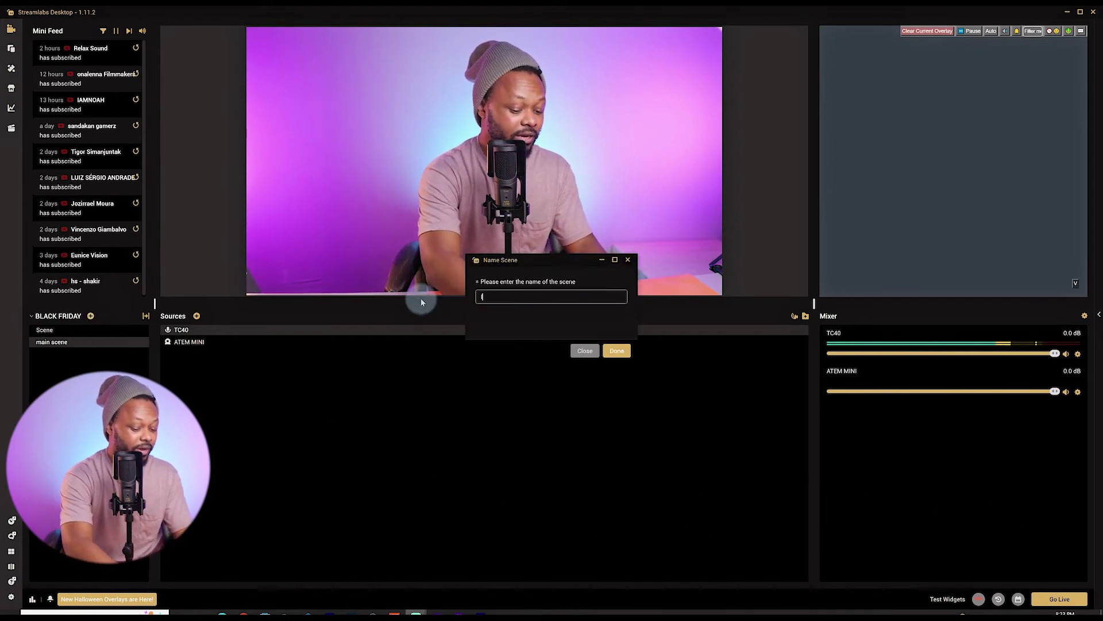
{"action": "left_click", "coordinate": [616, 350]}
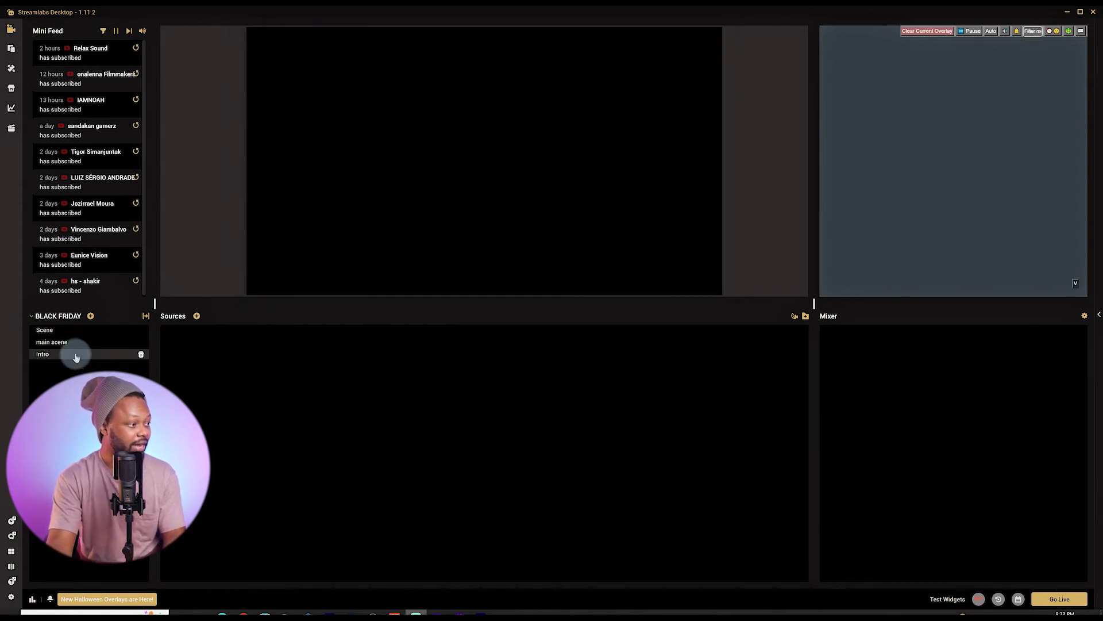
{"action": "left_click_drag", "start_coordinate": [73, 360], "coordinate": [74, 342]}
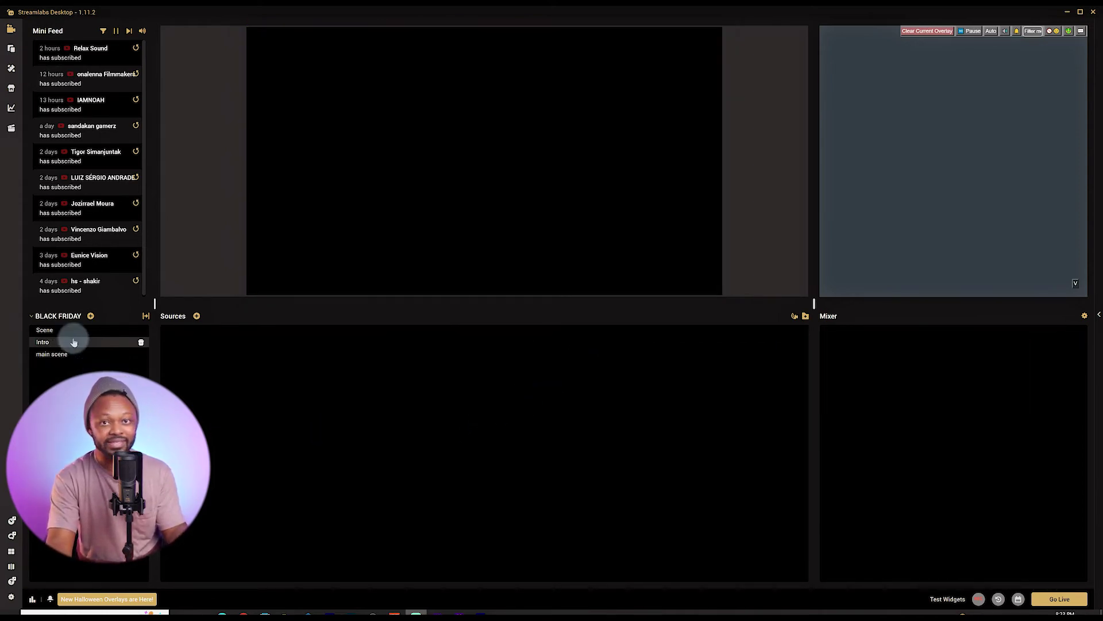
- Add a Media File source named "Intro" to the Intro scene
{"action": "left_click", "coordinate": [196, 316]}
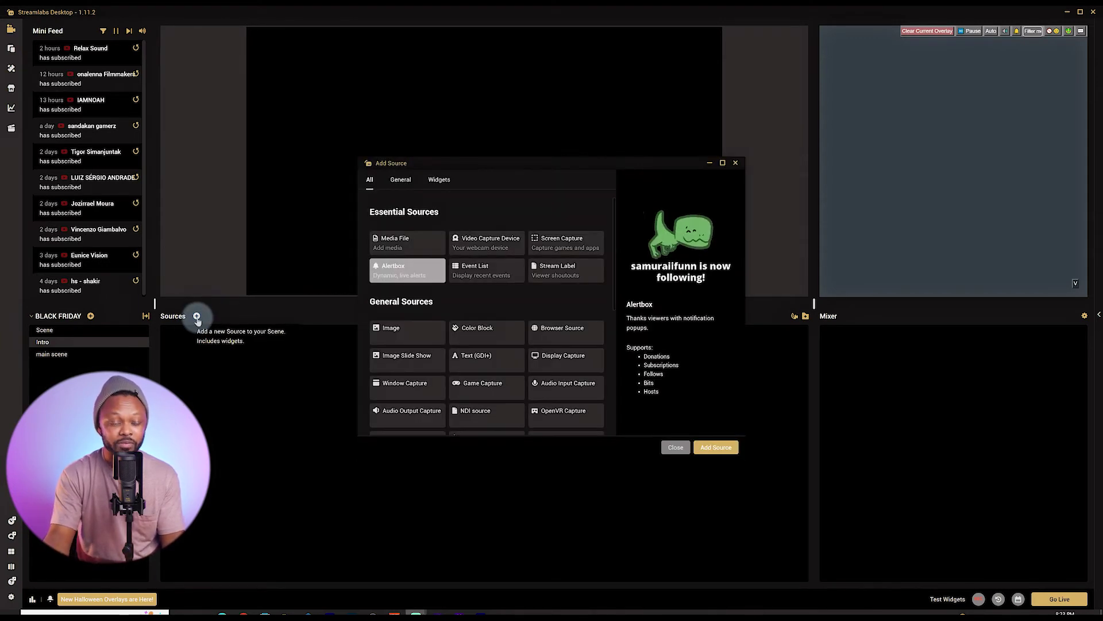
{"action": "left_click", "coordinate": [411, 242]}
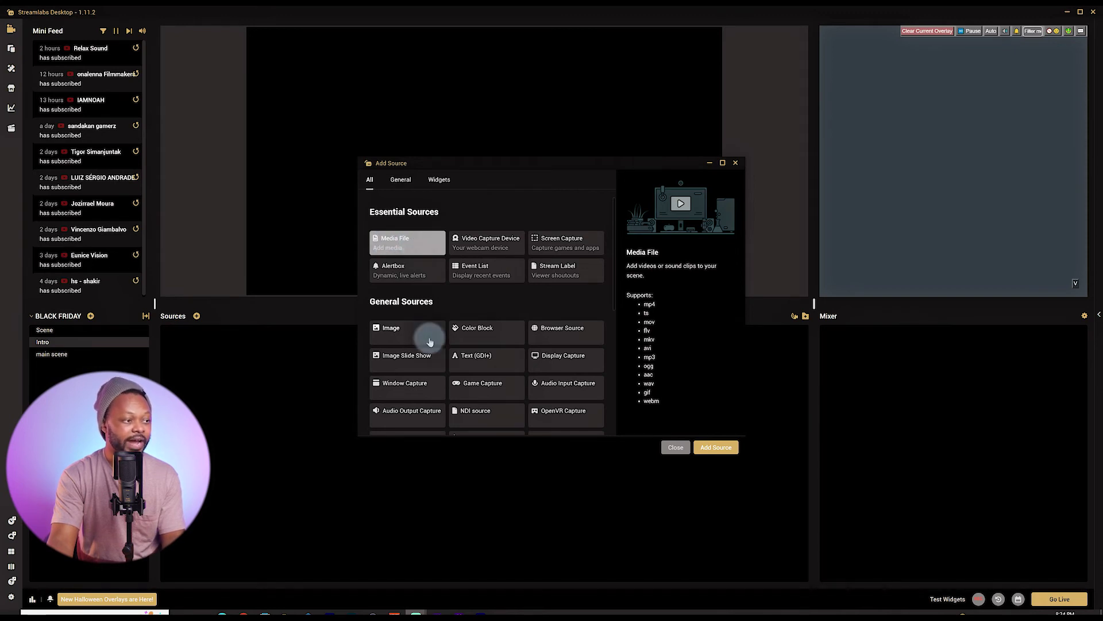
{"action": "left_click", "coordinate": [716, 447]}
{"action": "left_click", "coordinate": [661, 367]}
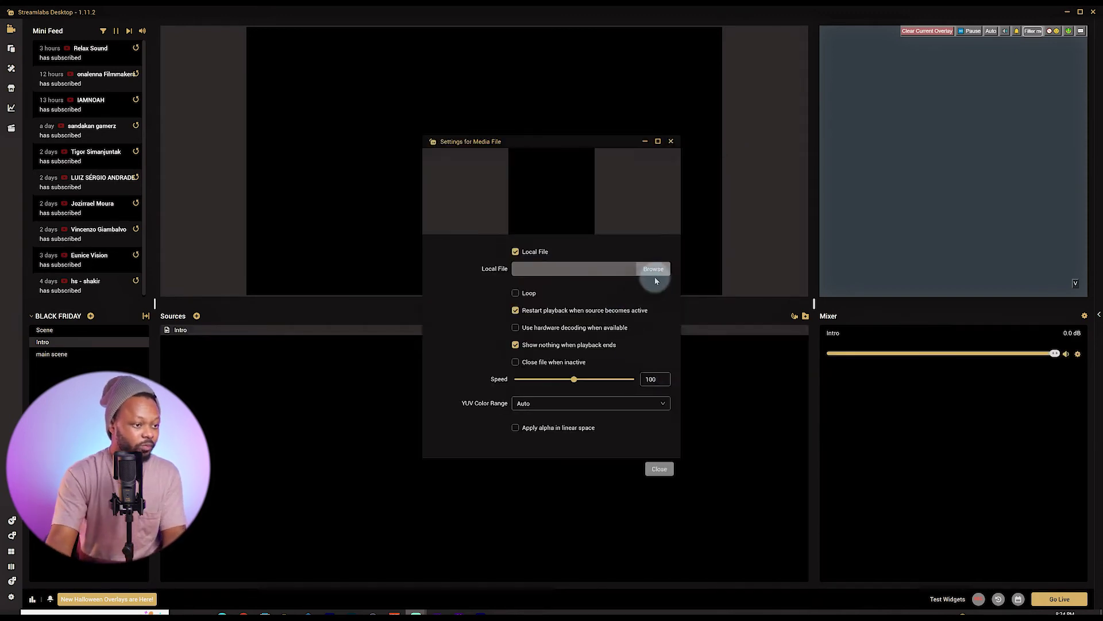
- Load the AmazonLive StartingSoon video from Downloads as the Intro source's local file and close its settings
{"action": "left_click", "coordinate": [653, 270]}
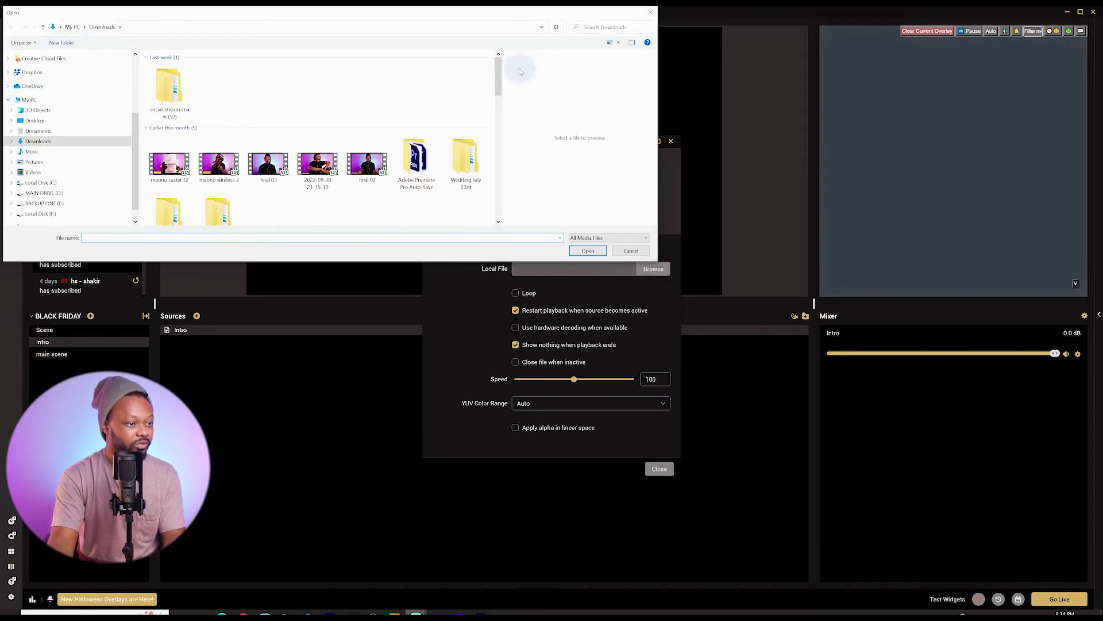
{"action": "left_click_drag", "start_coordinate": [505, 79], "coordinate": [505, 208]}
{"action": "left_click", "coordinate": [266, 145]}
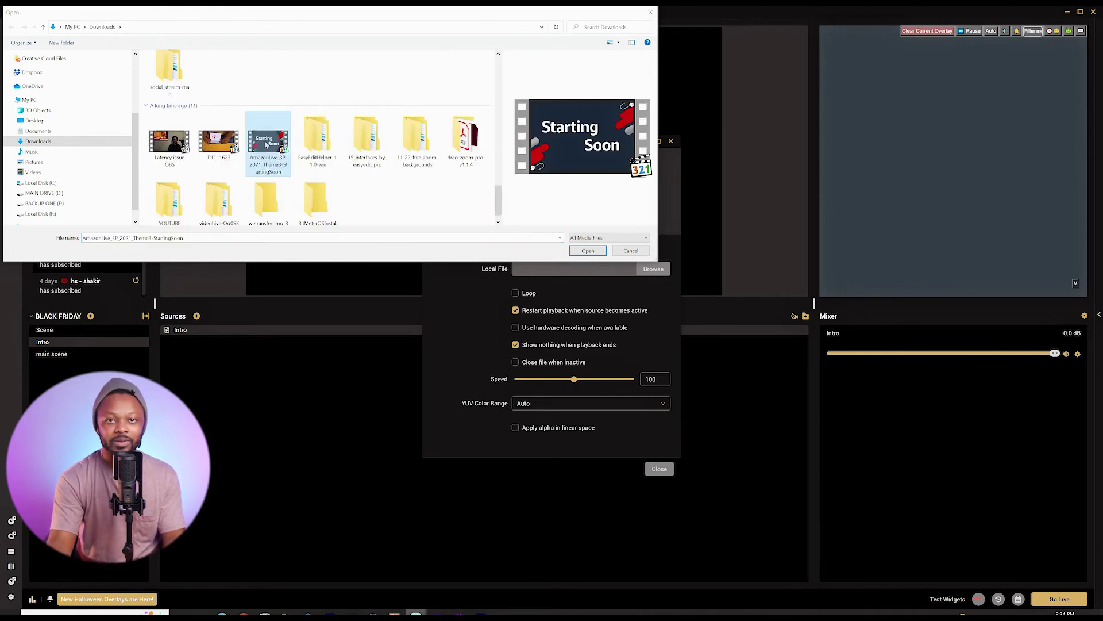
{"action": "left_click", "coordinate": [588, 252]}
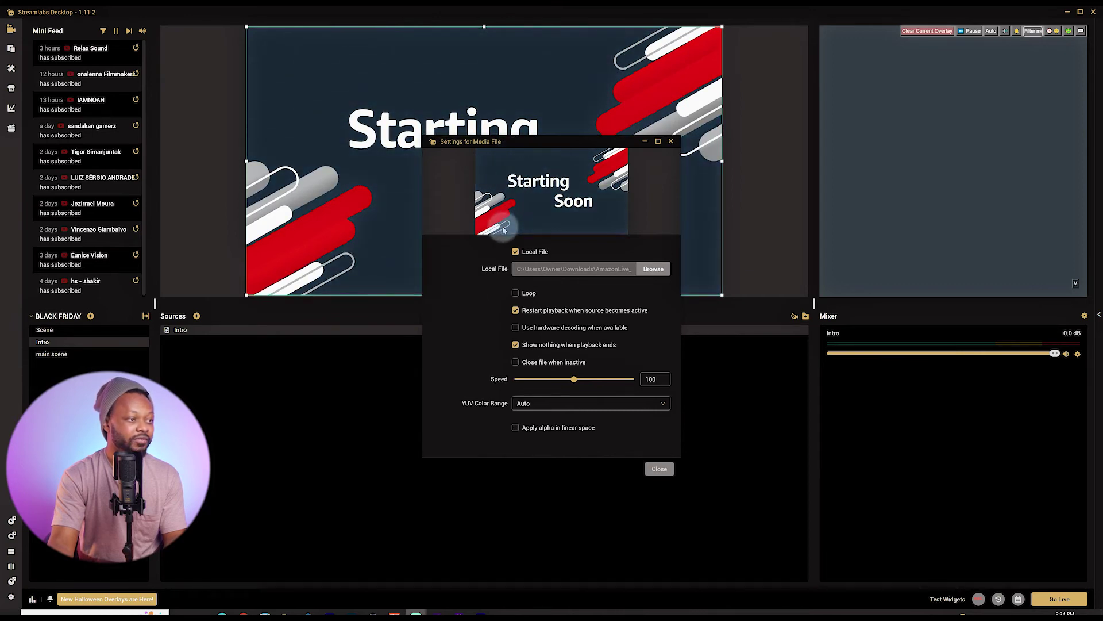
{"action": "key", "text": "Escape"}
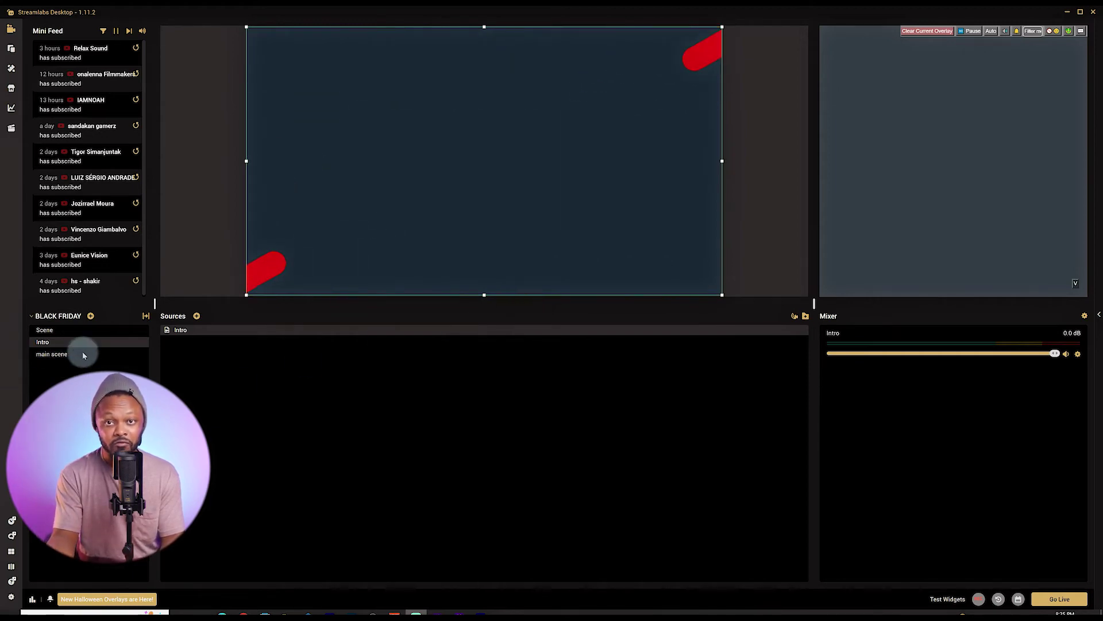
- Add a new Media File source named "Music" to the Intro scene instead of reusing the existing Intro source
{"action": "left_click", "coordinate": [196, 316]}
{"action": "left_click", "coordinate": [409, 269]}
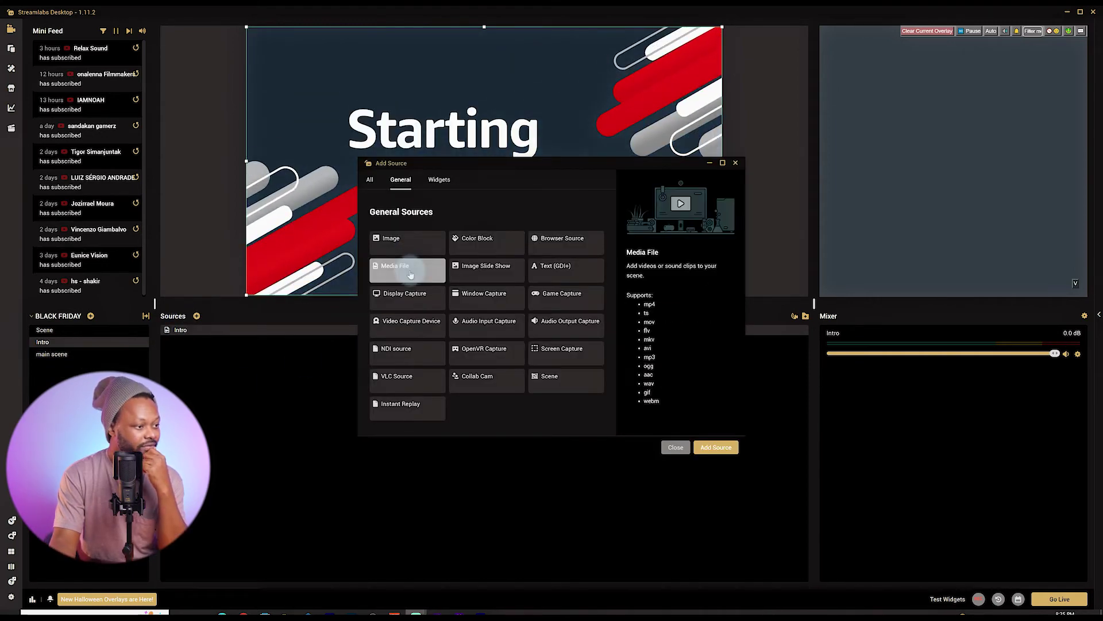
{"action": "left_click", "coordinate": [715, 448]}
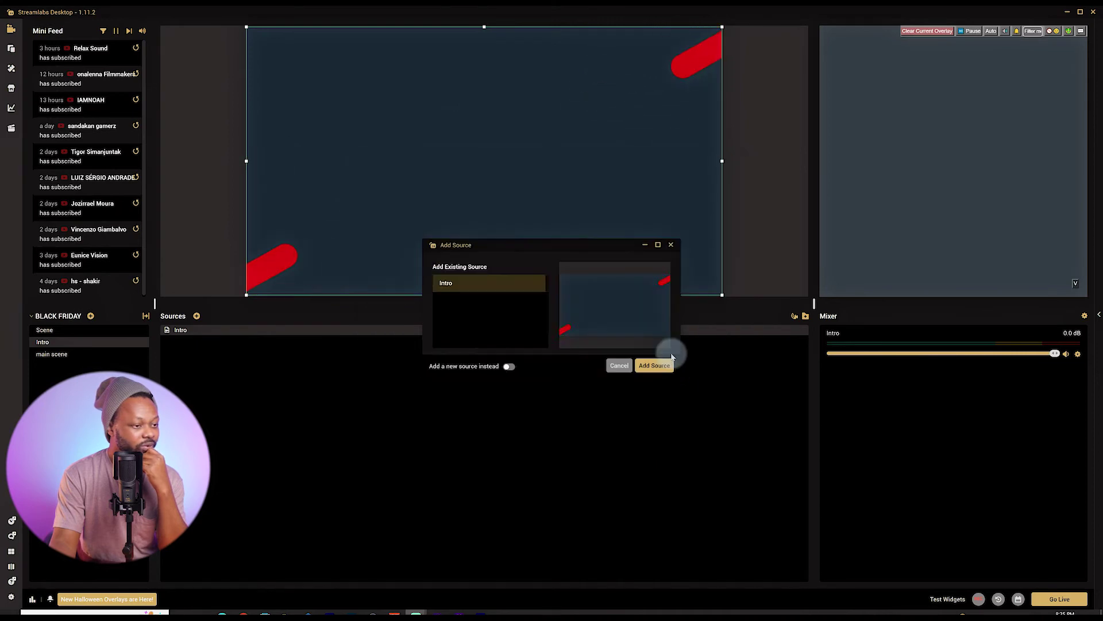
{"action": "left_click", "coordinate": [509, 366]}
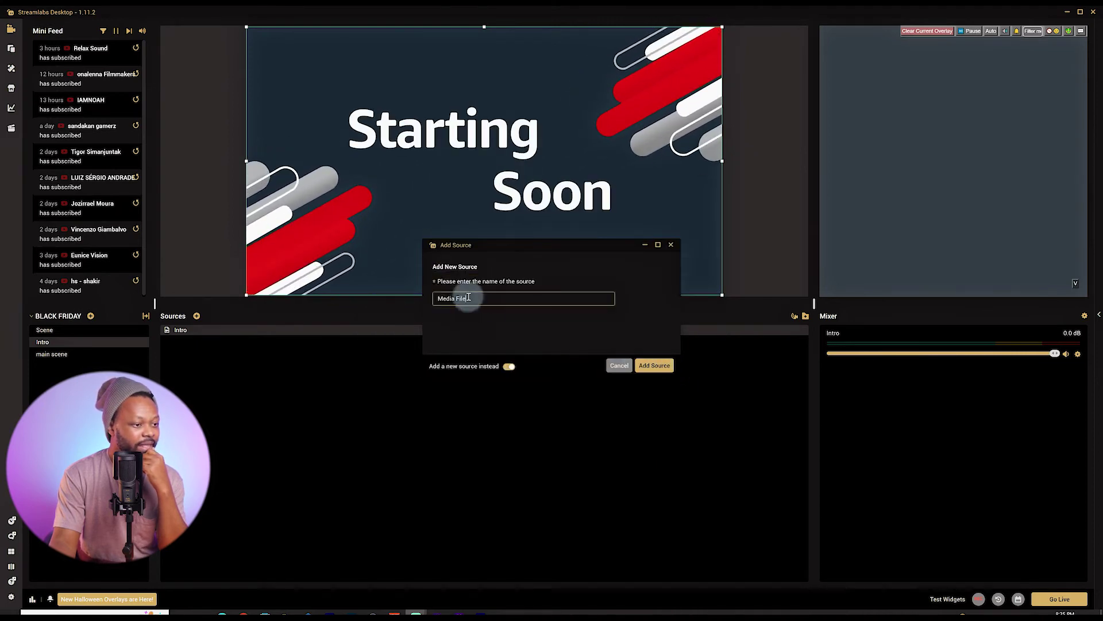
{"action": "left_click_drag", "start_coordinate": [471, 299], "coordinate": [308, 299]}
{"action": "type", "text": "Mu"}
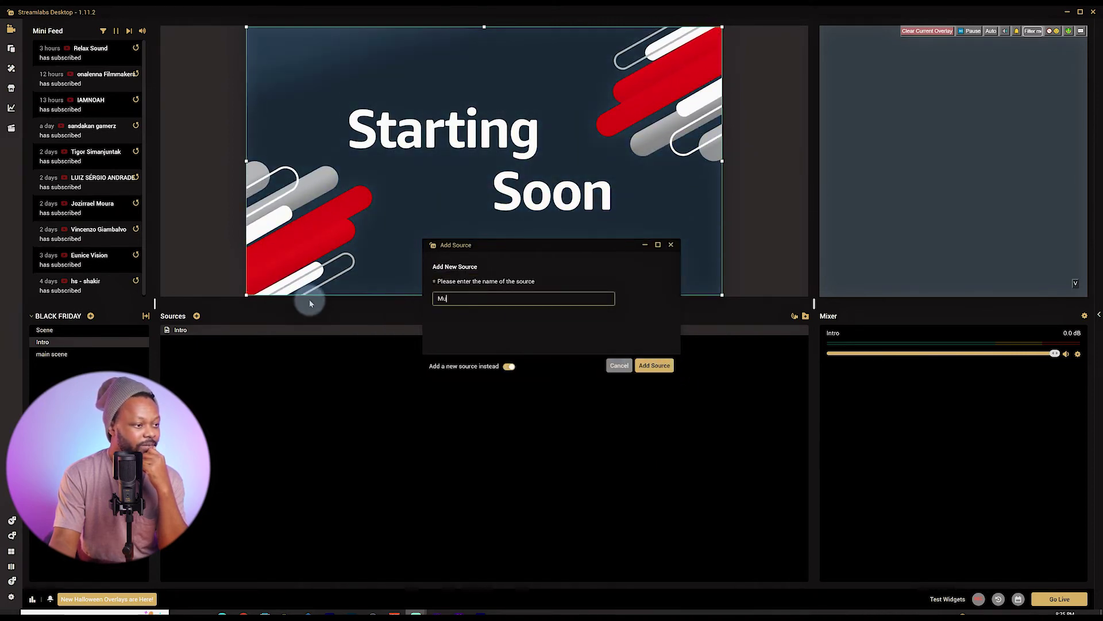
{"action": "type", "text": "sic"}
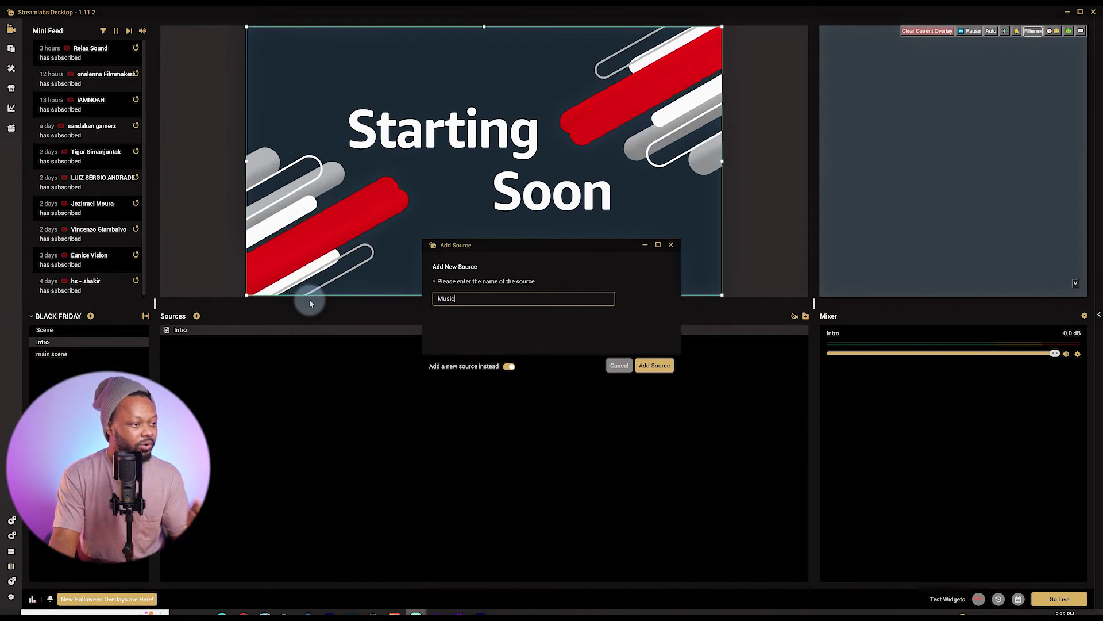
{"action": "left_click", "coordinate": [655, 365]}
- Load a track from the NEW MUSIC folder as the Music source's local file, enable Loop, and close its settings
{"action": "left_click", "coordinate": [657, 269]}
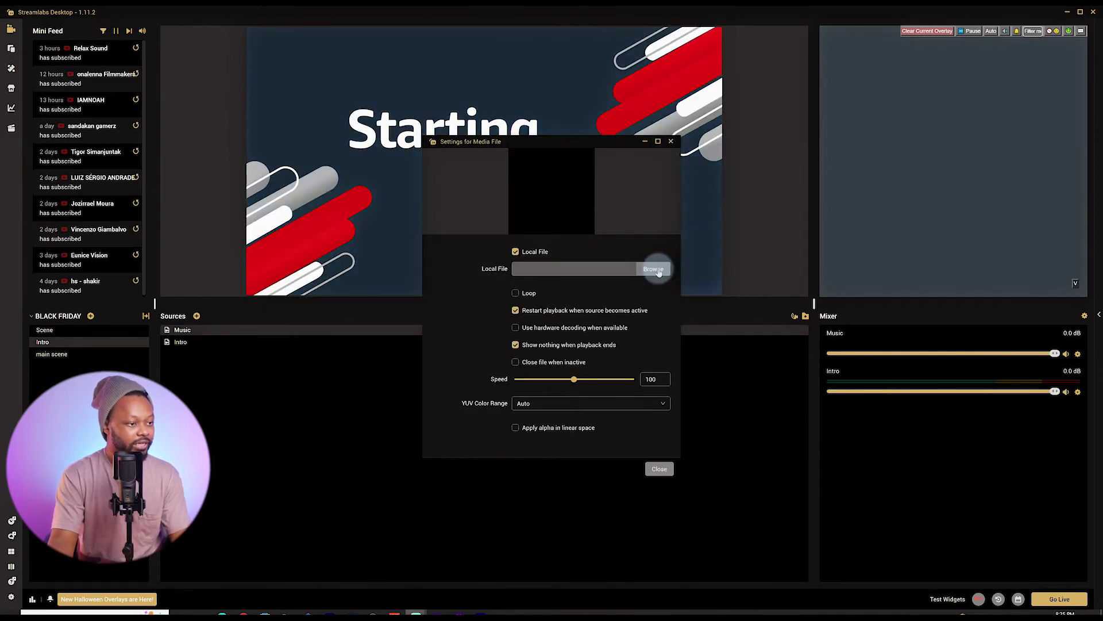
{"action": "left_click", "coordinate": [54, 130]}
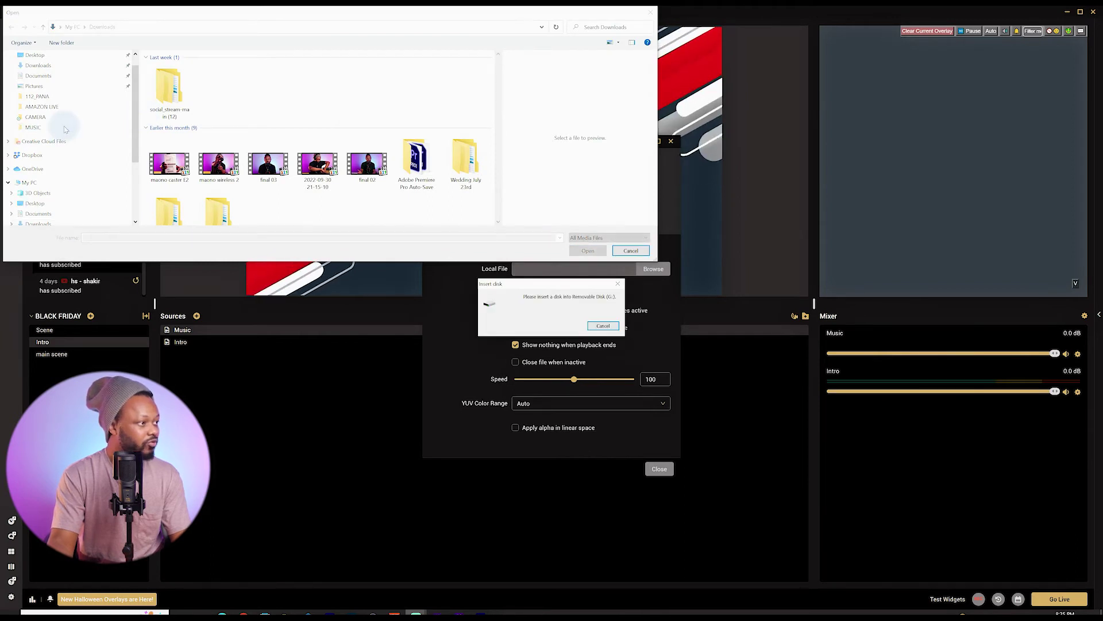
{"action": "left_click", "coordinate": [619, 284]}
{"action": "left_click_drag", "start_coordinate": [136, 123], "coordinate": [142, 158]}
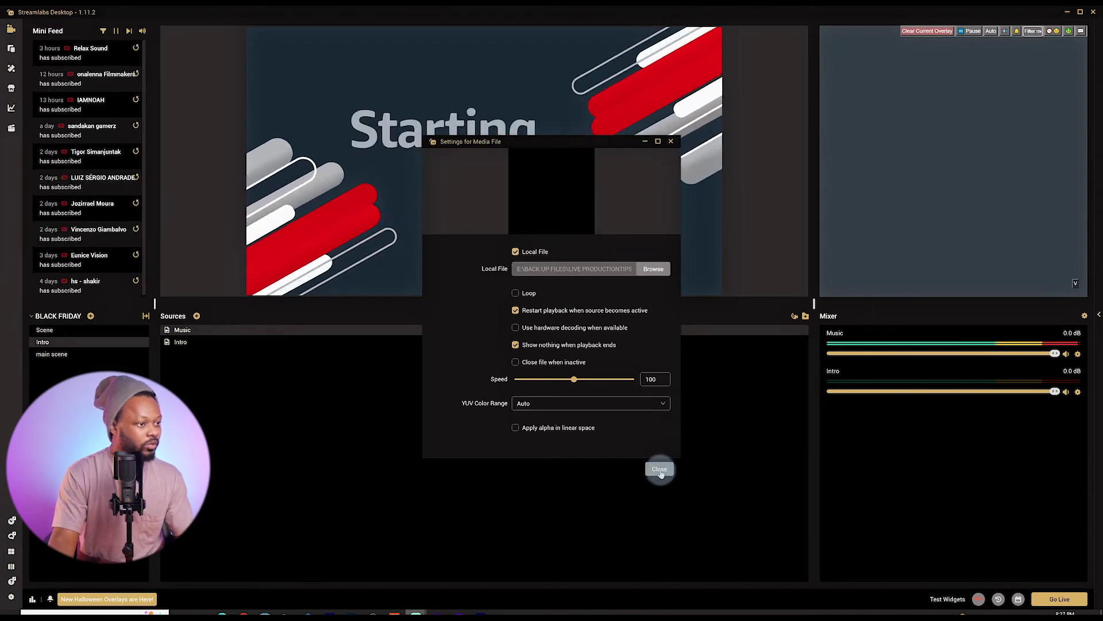
{"action": "left_click", "coordinate": [520, 293]}
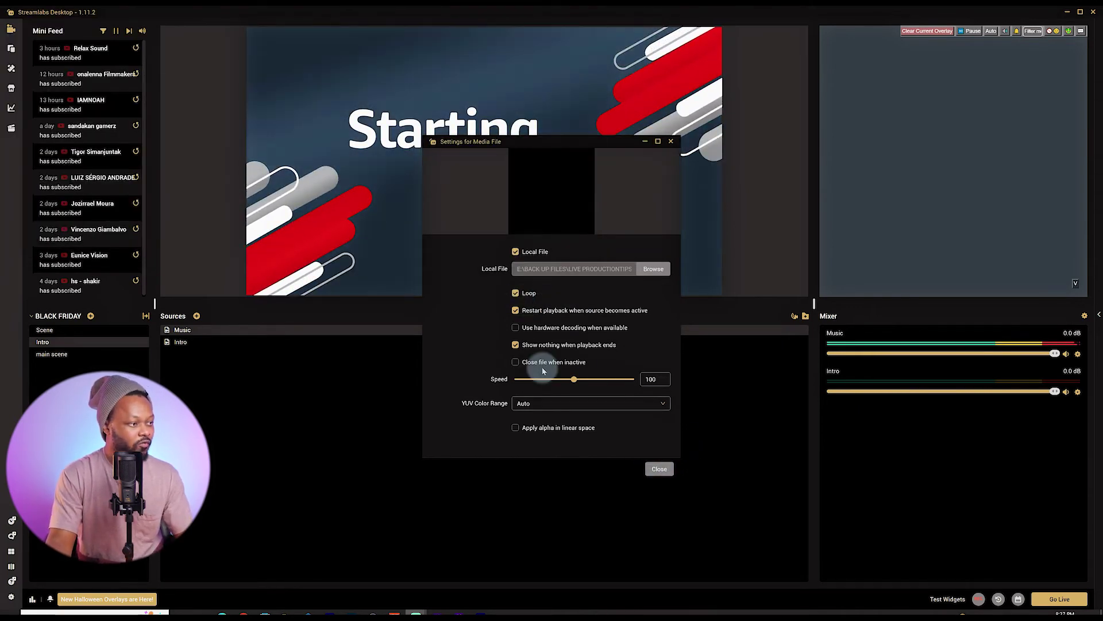
{"action": "left_click", "coordinate": [659, 468]}
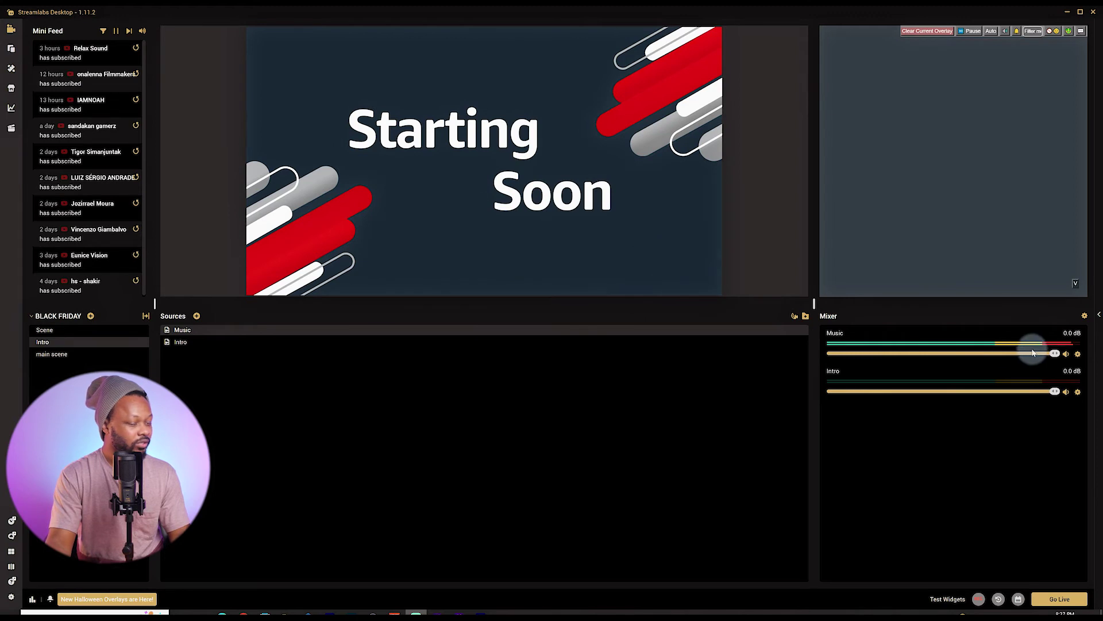
- Lower the Music source's volume to -14.7 dB and mute it
{"action": "left_click_drag", "start_coordinate": [1053, 354], "coordinate": [973, 355]}
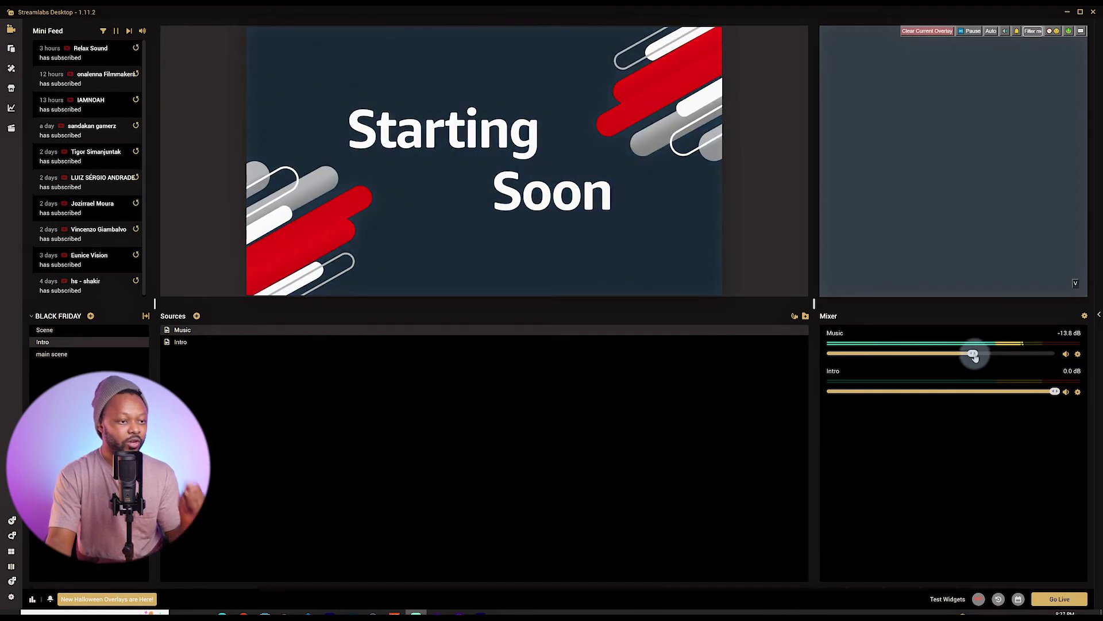
{"action": "left_click_drag", "start_coordinate": [974, 355], "coordinate": [968, 354]}
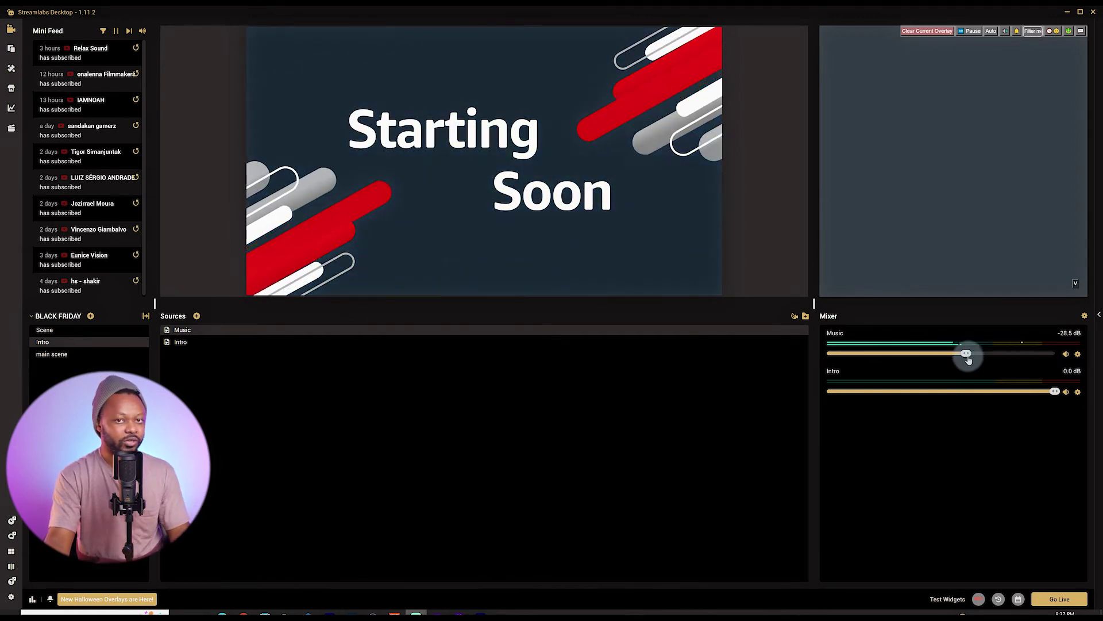
{"action": "left_click", "coordinate": [1066, 353]}
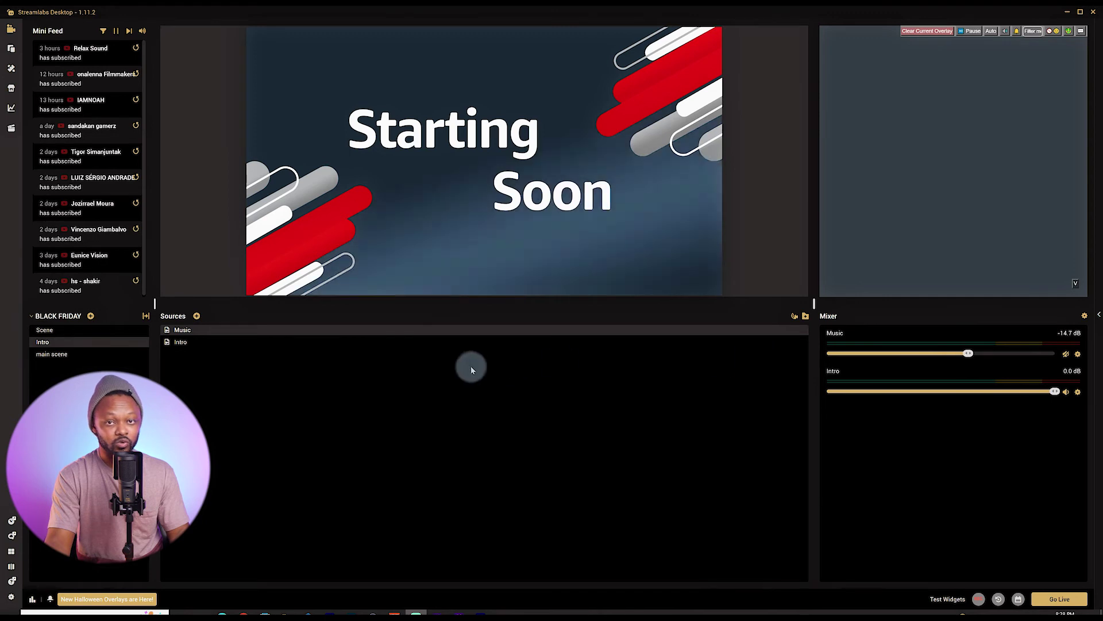
- Add a new scene named "Outro" to the BLACK FRIDAY collection
{"action": "left_click", "coordinate": [67, 354]}
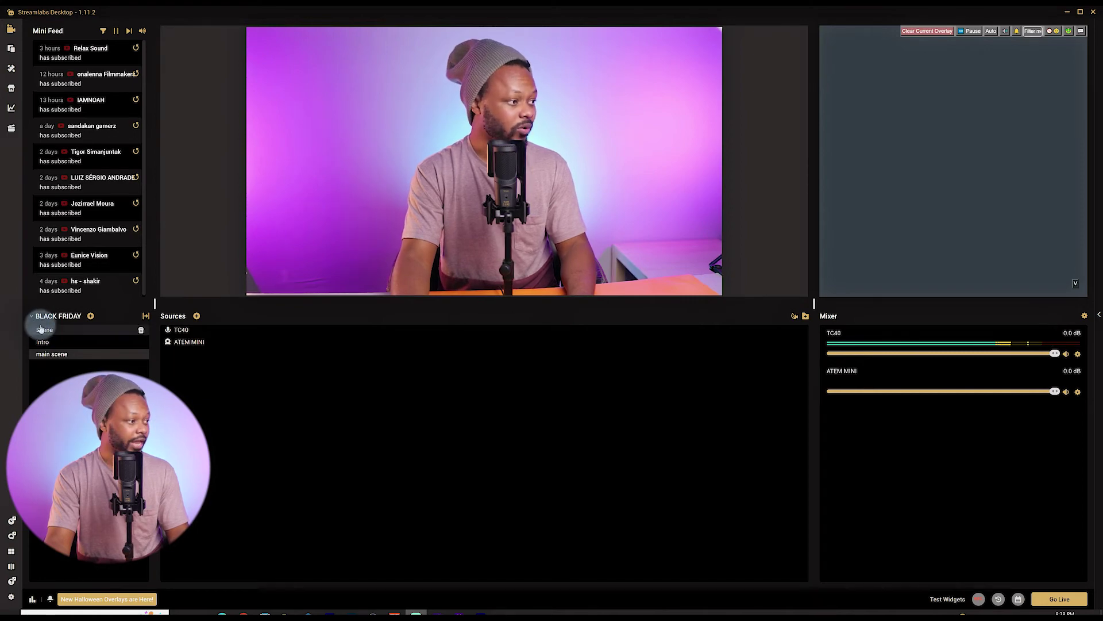
{"action": "left_click", "coordinate": [91, 317]}
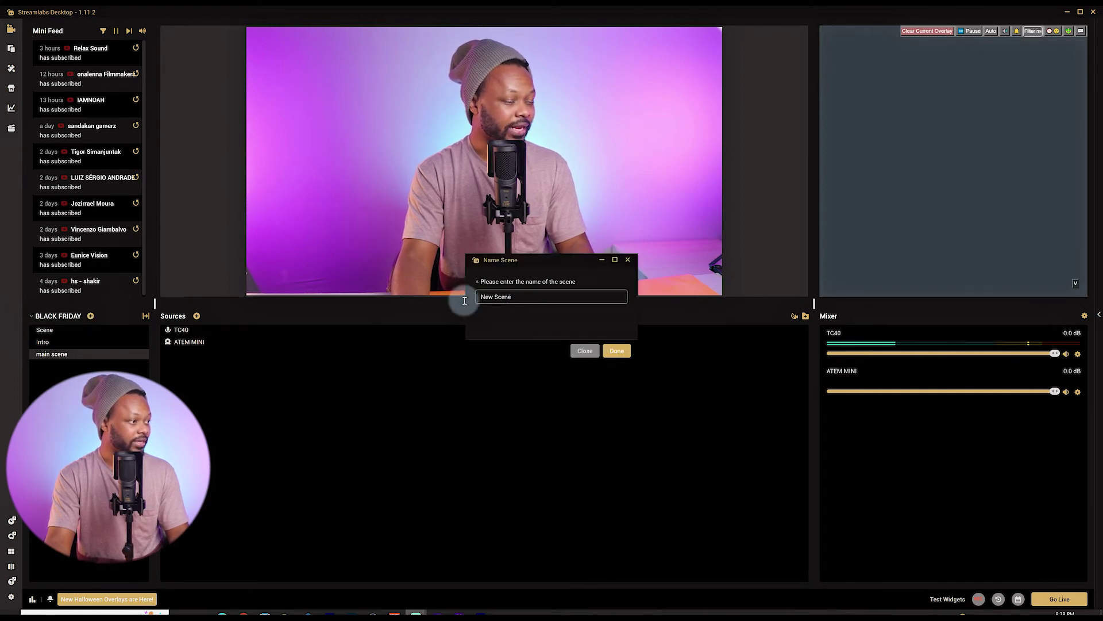
{"action": "type", "text": "Outro"}
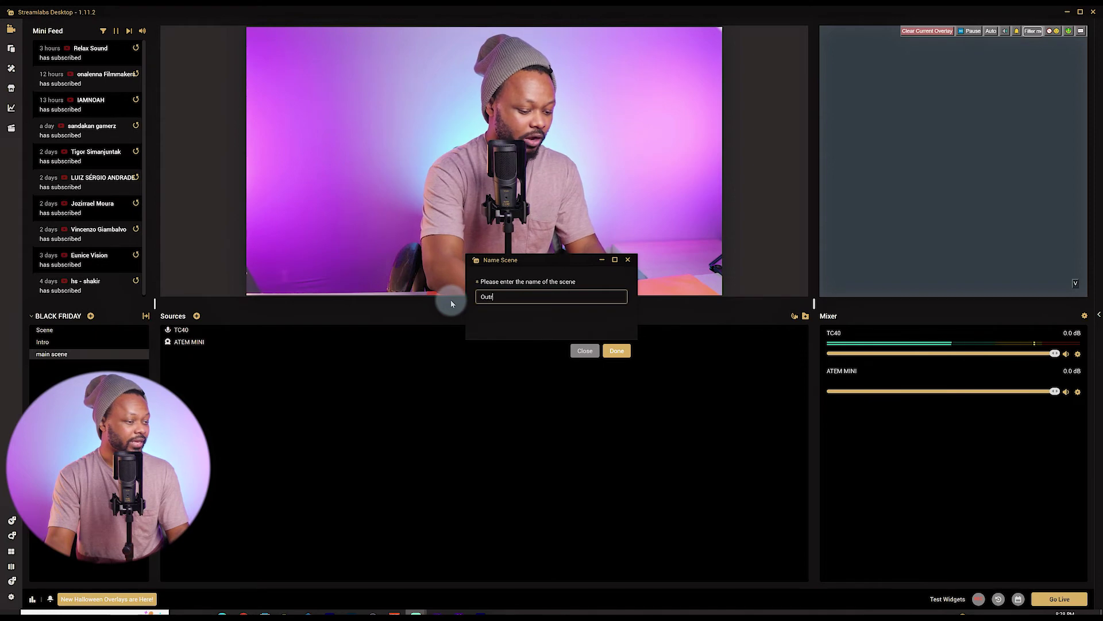
{"action": "left_click", "coordinate": [612, 351]}
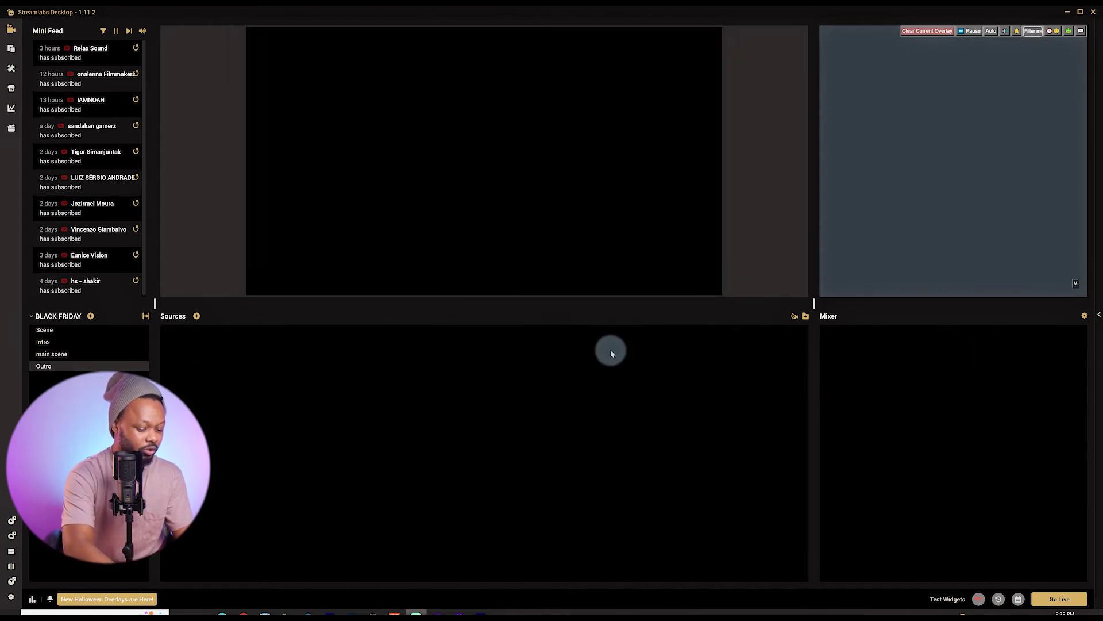
- Add an Image source named "outro image" to the Outro scene
{"action": "left_click", "coordinate": [197, 316]}
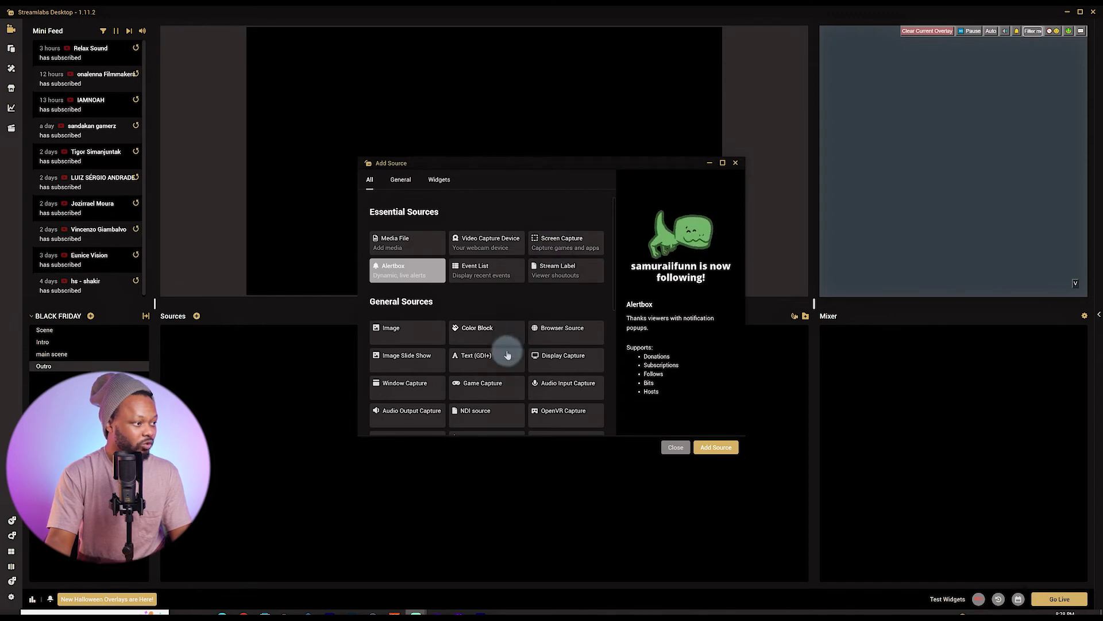
{"action": "scroll", "coordinate": [507, 366], "scroll_direction": "down", "scroll_amount": 2}
{"action": "scroll", "coordinate": [508, 369], "scroll_direction": "down", "scroll_amount": 1}
{"action": "scroll", "coordinate": [505, 365], "scroll_direction": "up", "scroll_amount": 2}
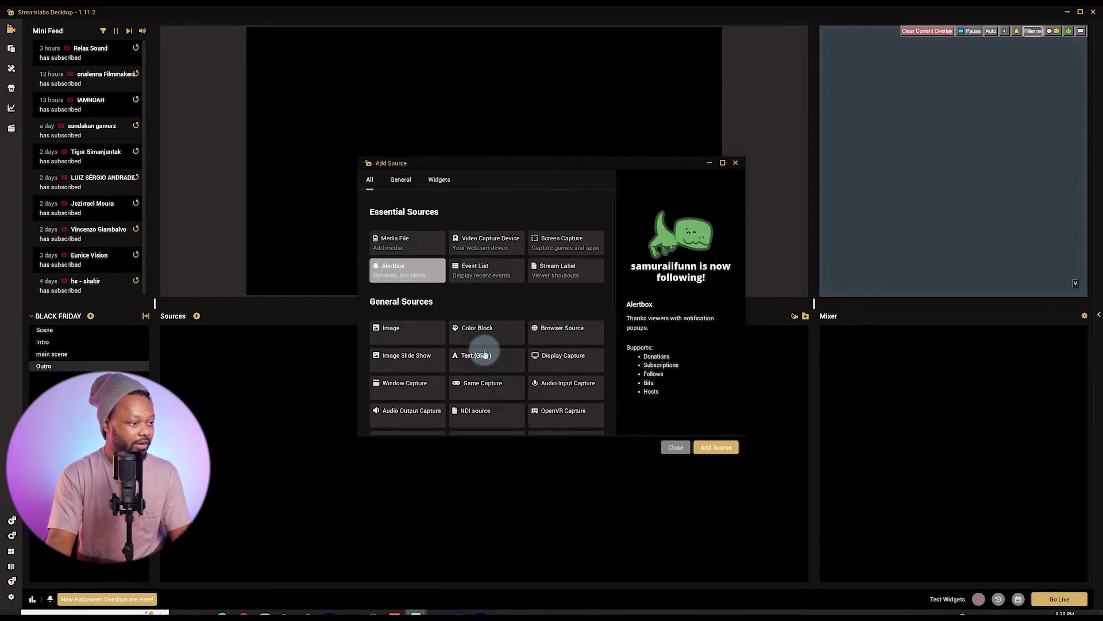
{"action": "double_click", "coordinate": [424, 329]}
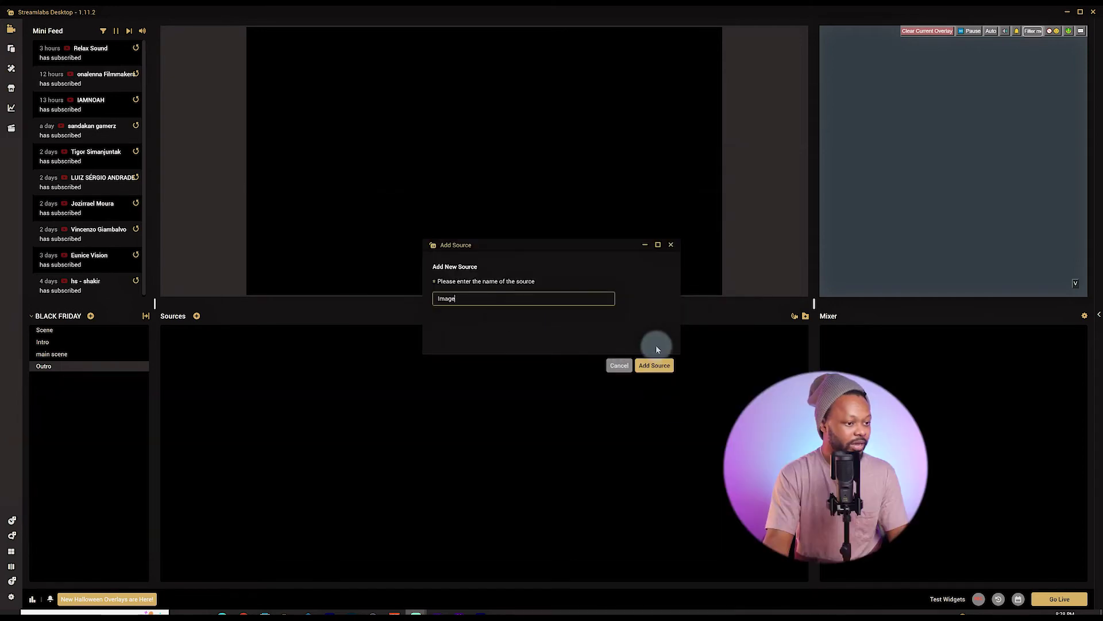
{"action": "type", "text": "outro image"}
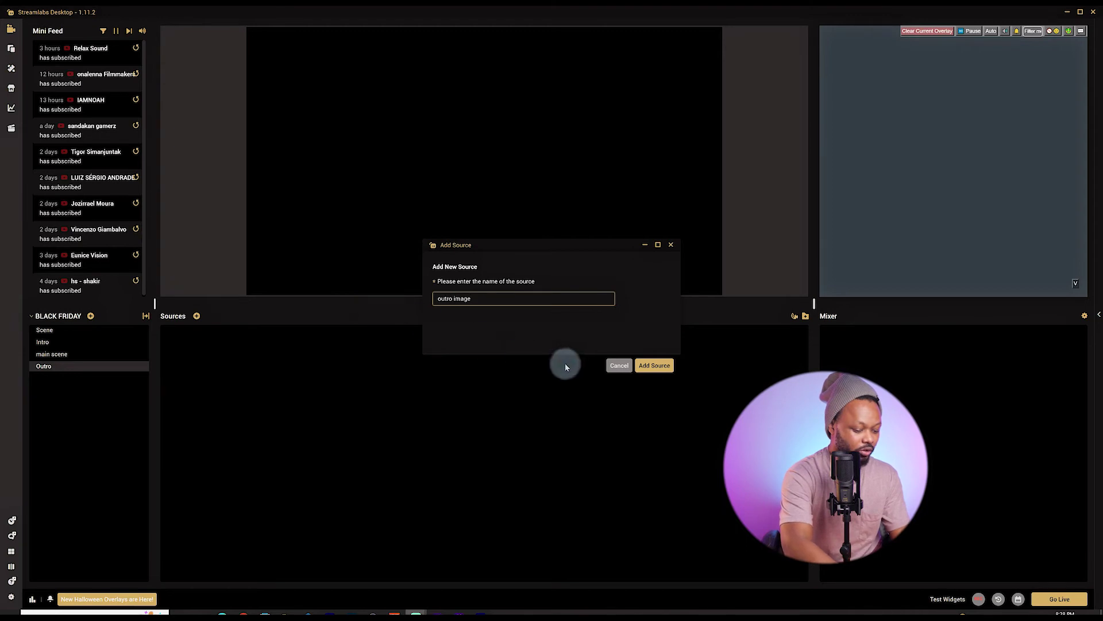
{"action": "left_click", "coordinate": [654, 366]}
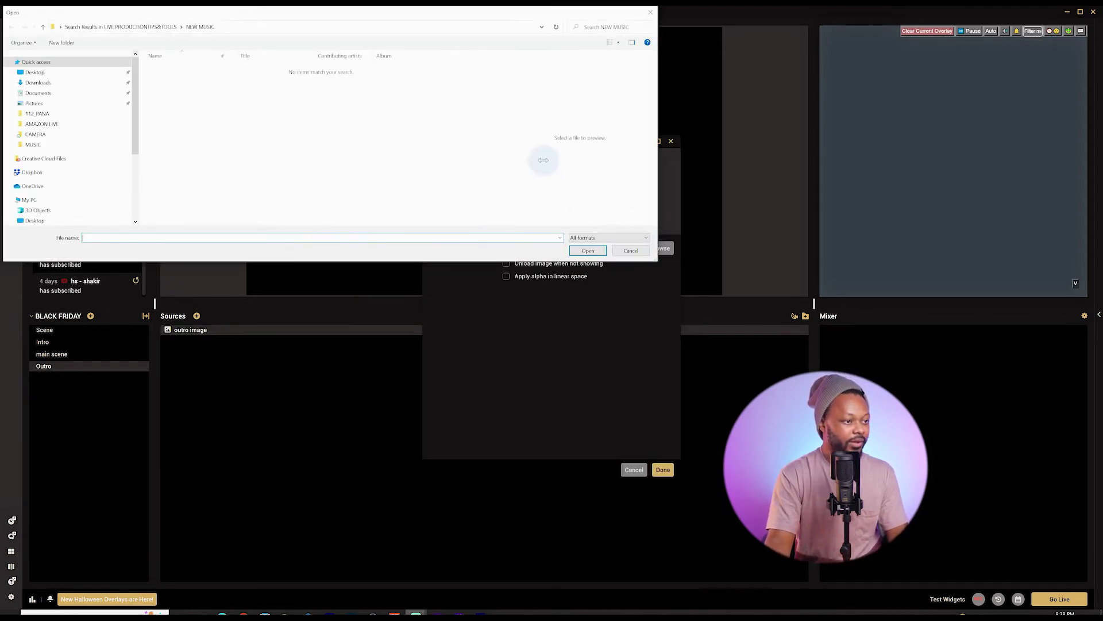
- Load the "Thank you for joining our live!" picture from Downloads as the outro image's file and confirm its settings
{"action": "left_click", "coordinate": [63, 86]}
{"action": "double_click", "coordinate": [345, 190]}
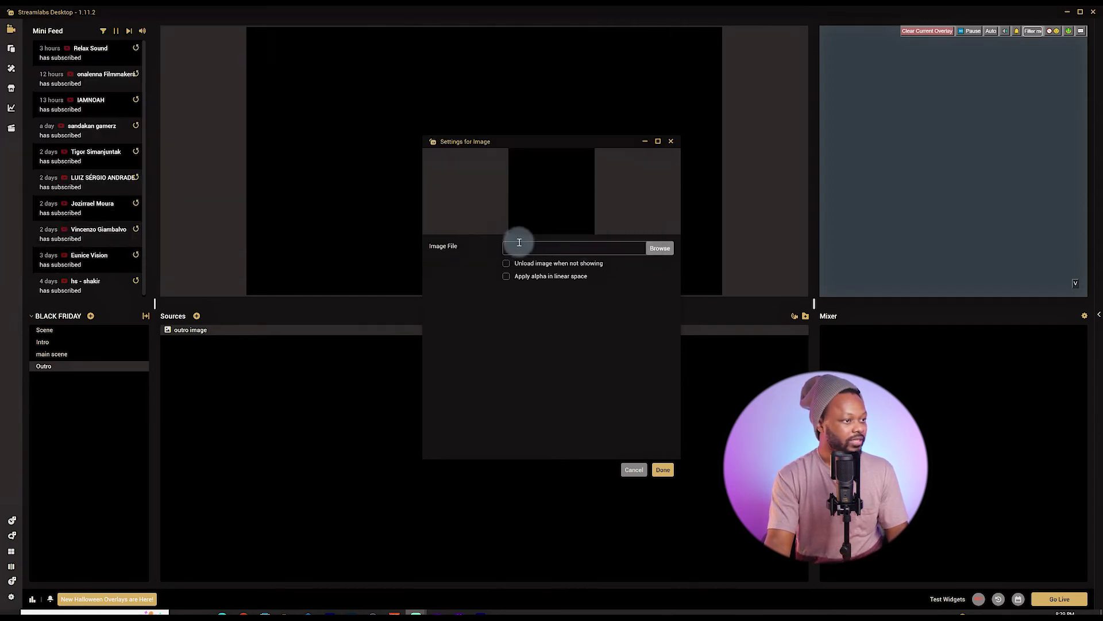
{"action": "left_click", "coordinate": [662, 469]}
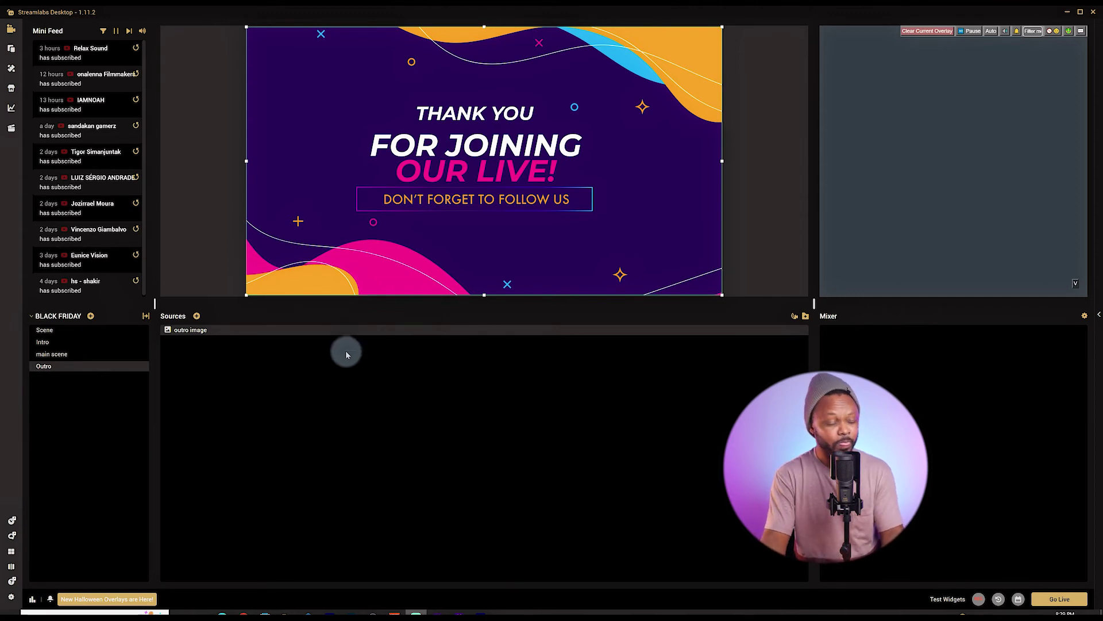
- Preview the Intro, main and Outro scenes one after another
{"action": "left_click", "coordinate": [64, 342]}
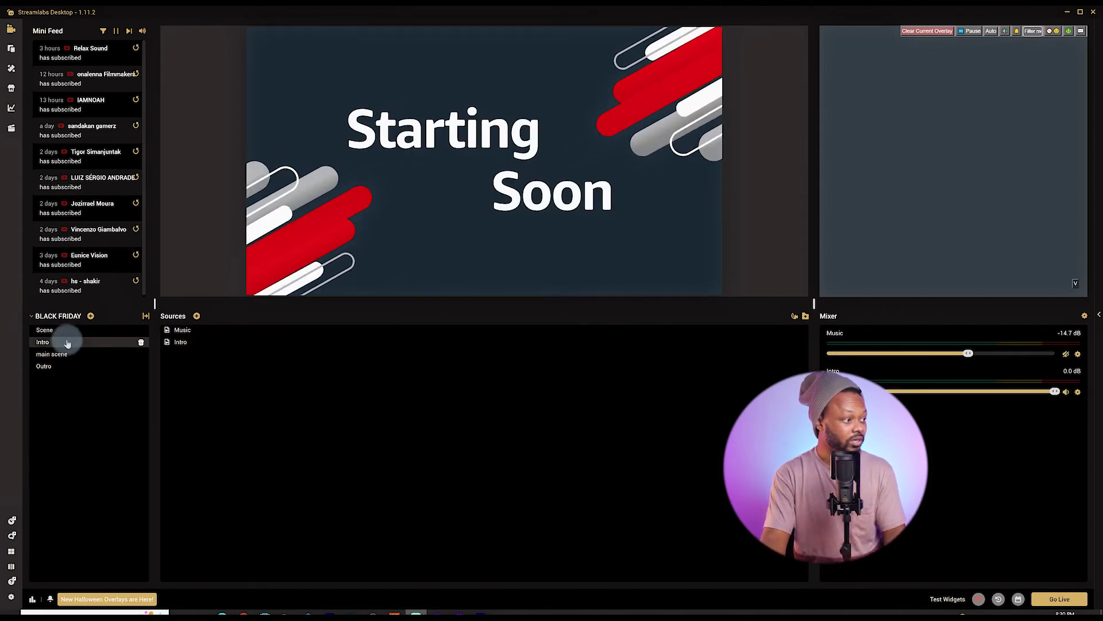
{"action": "left_click", "coordinate": [67, 355]}
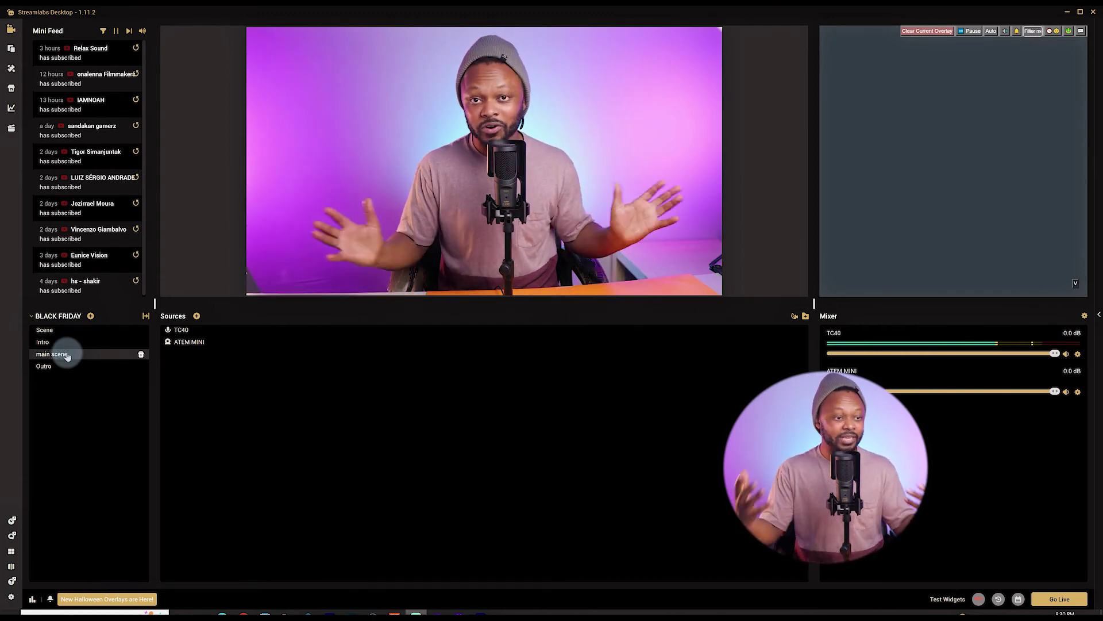
{"action": "left_click", "coordinate": [67, 370]}
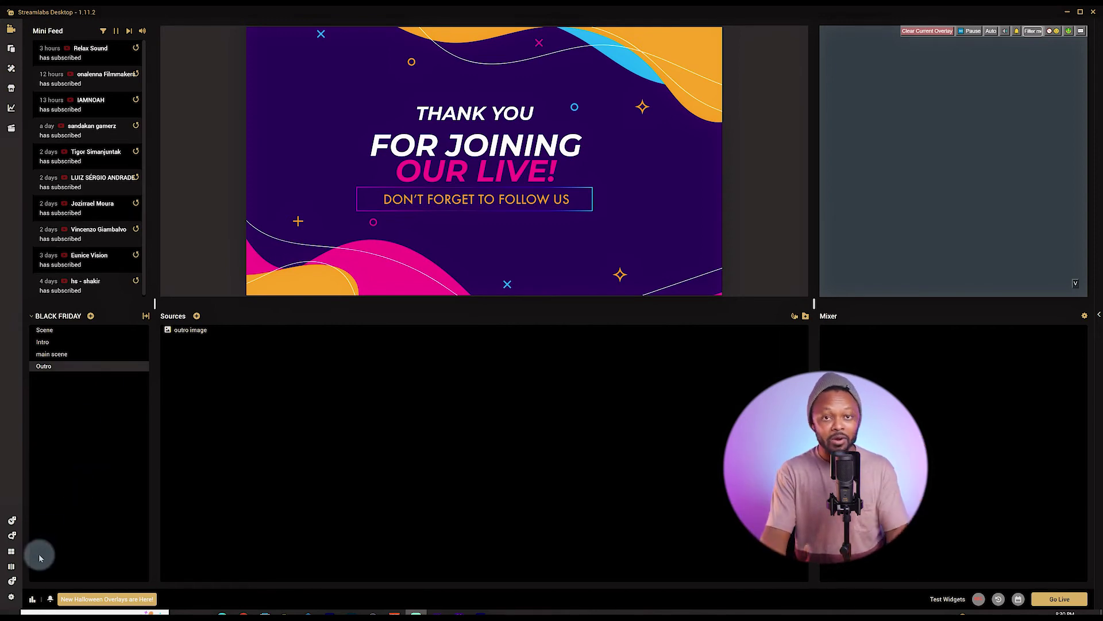
- Turn on Studio Mode and transition the Intro scene from the edit view to live
{"action": "left_click", "coordinate": [11, 568]}
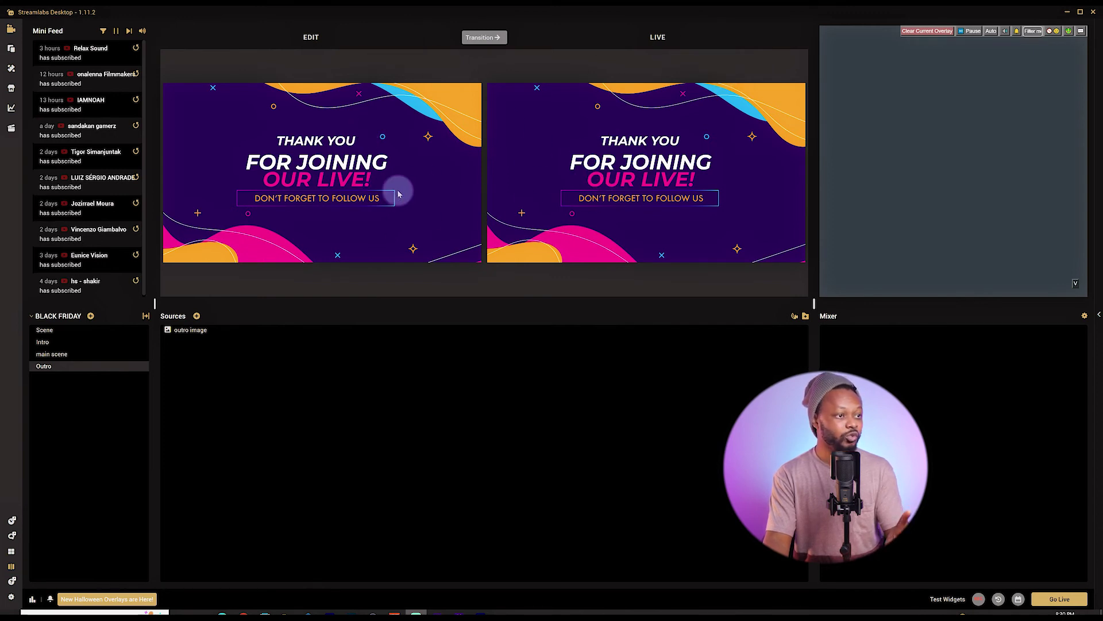
{"action": "left_click", "coordinate": [67, 340]}
{"action": "left_click", "coordinate": [67, 333]}
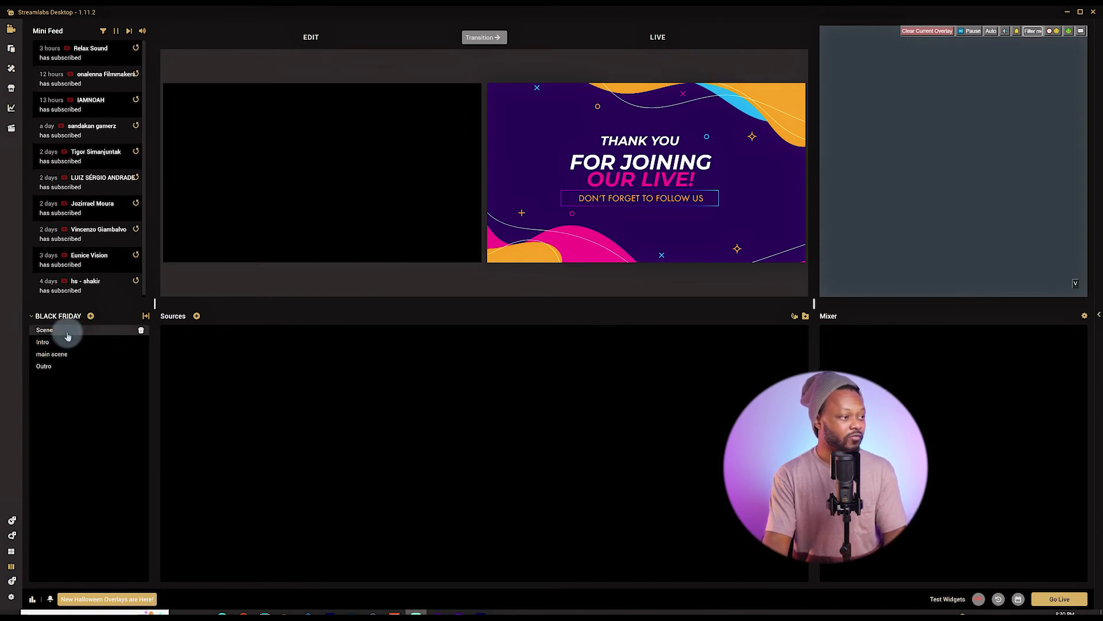
{"action": "left_click", "coordinate": [66, 341]}
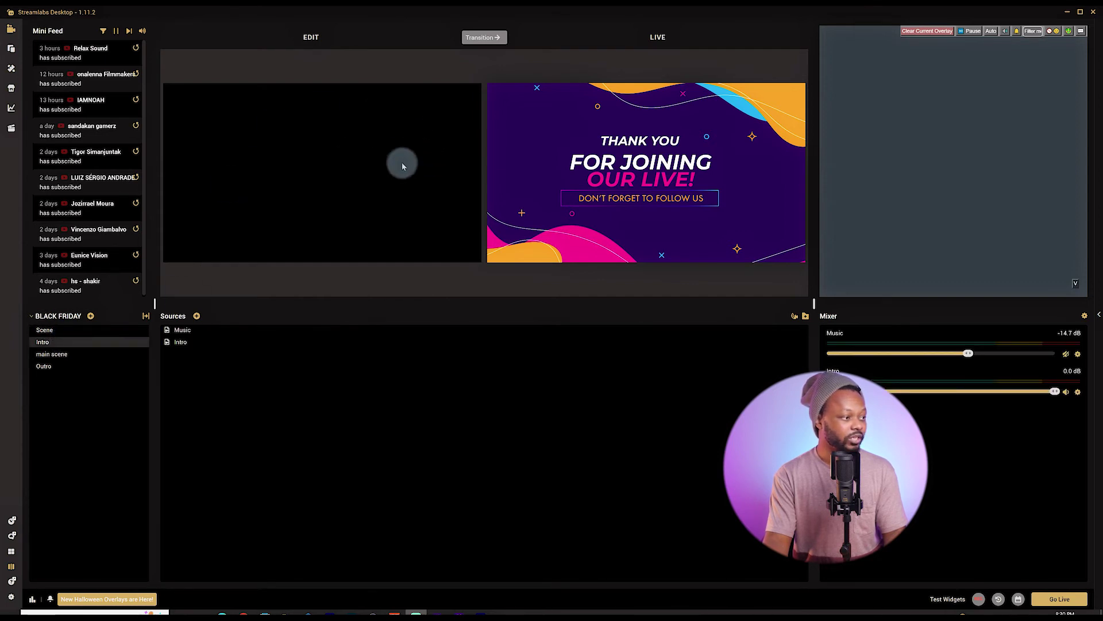
{"action": "left_click", "coordinate": [489, 37]}
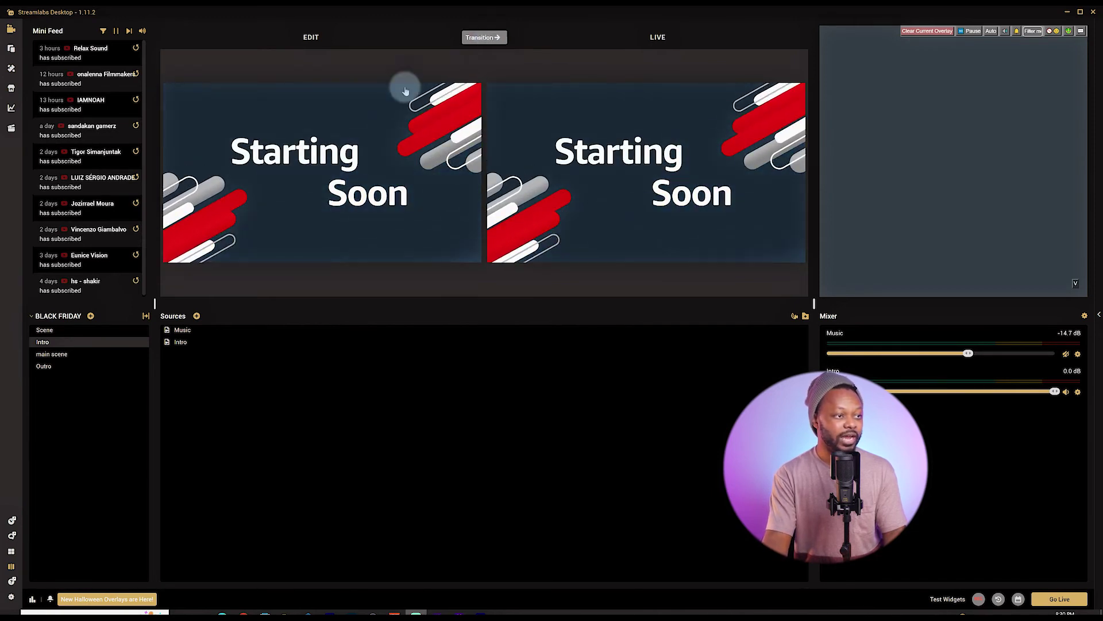
- Transition the main scene to live, followed by the Outro scene
{"action": "left_click", "coordinate": [55, 354]}
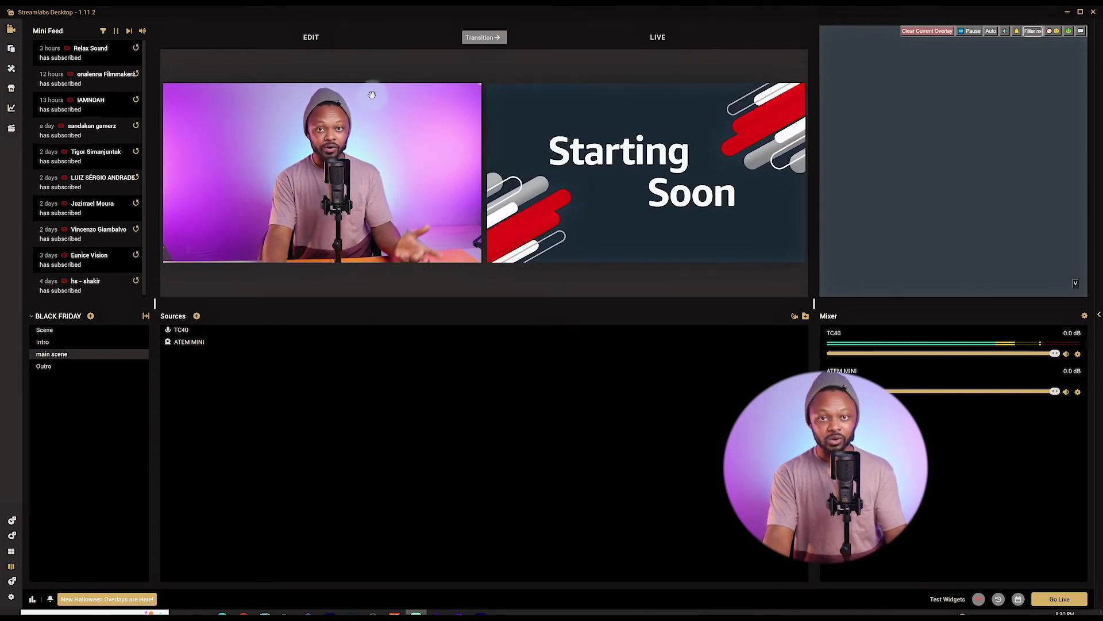
{"action": "left_click", "coordinate": [485, 38]}
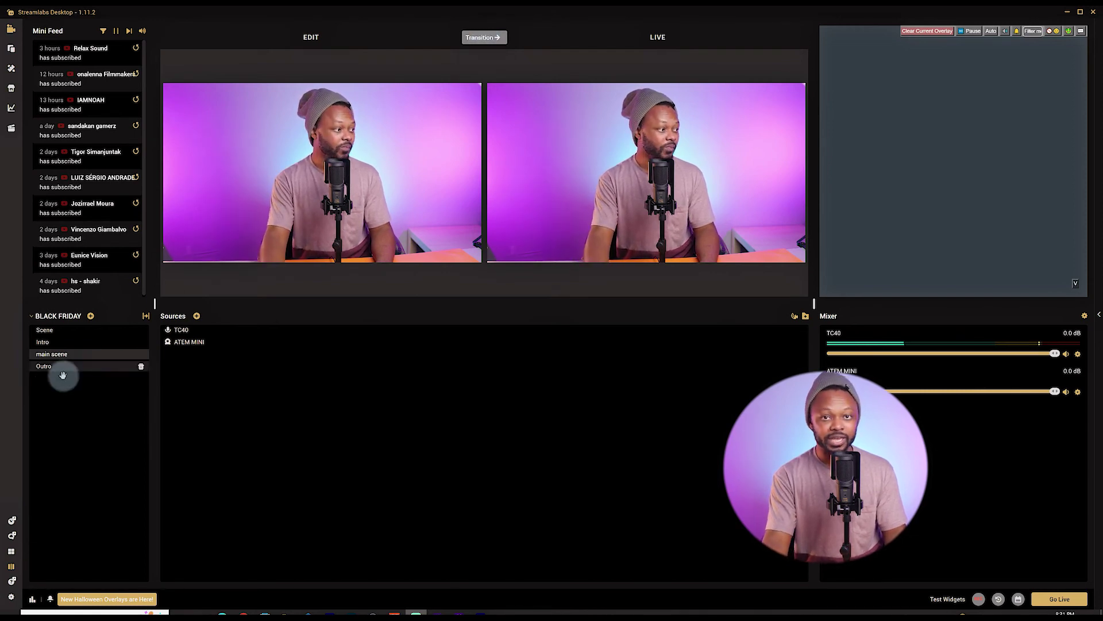
{"action": "left_click", "coordinate": [64, 368]}
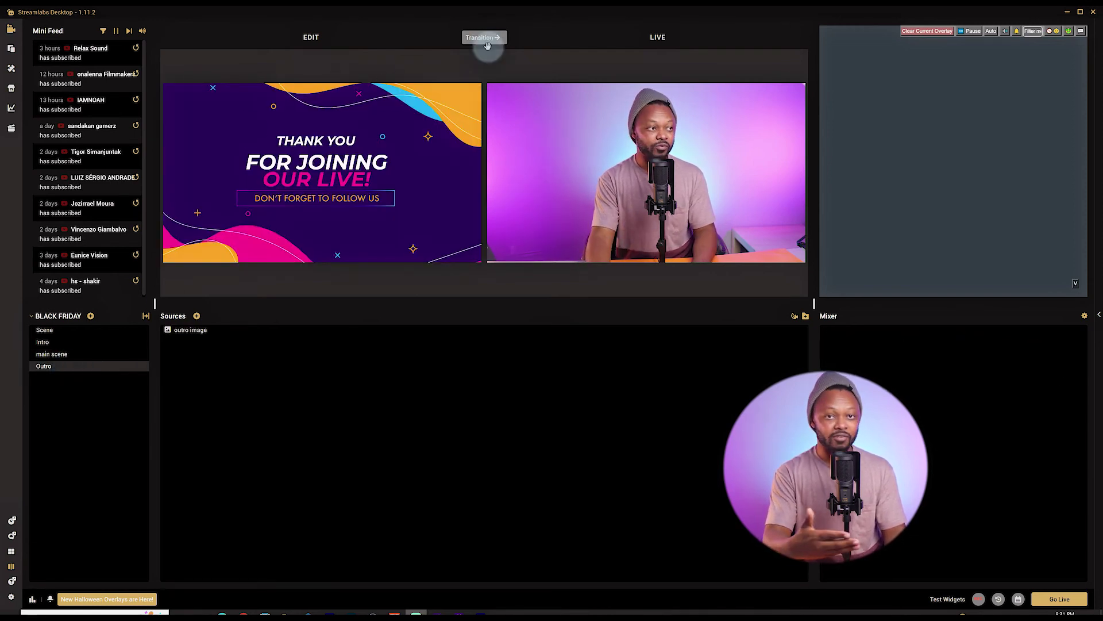
{"action": "left_click", "coordinate": [489, 39]}
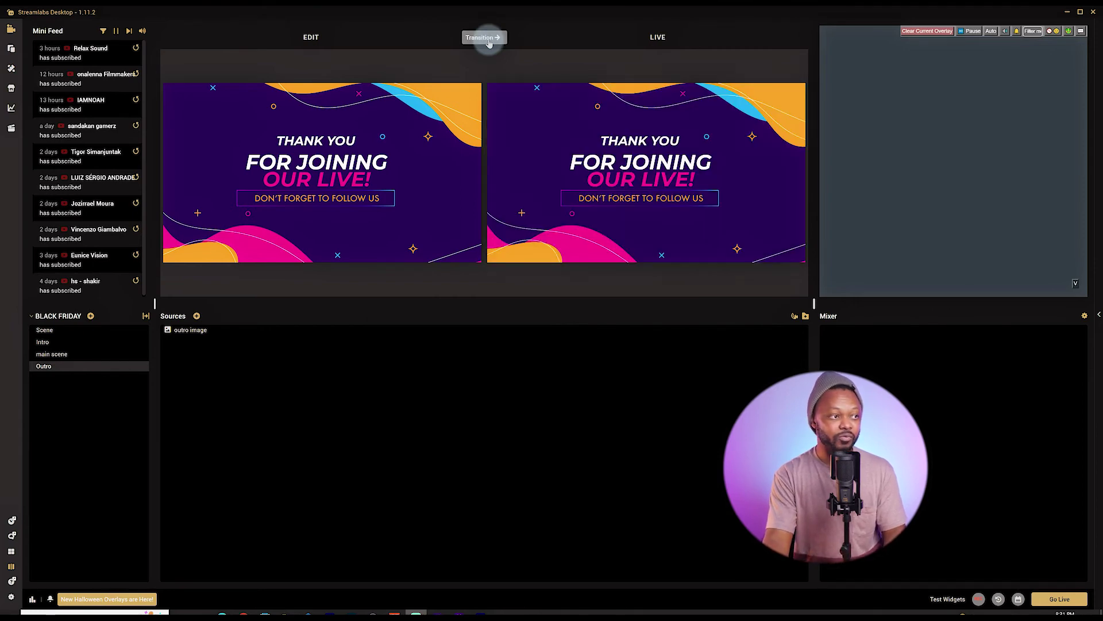
- Turn off Studio Mode and switch to the YouTube Studio live streaming page in the browser
{"action": "left_click", "coordinate": [12, 565]}
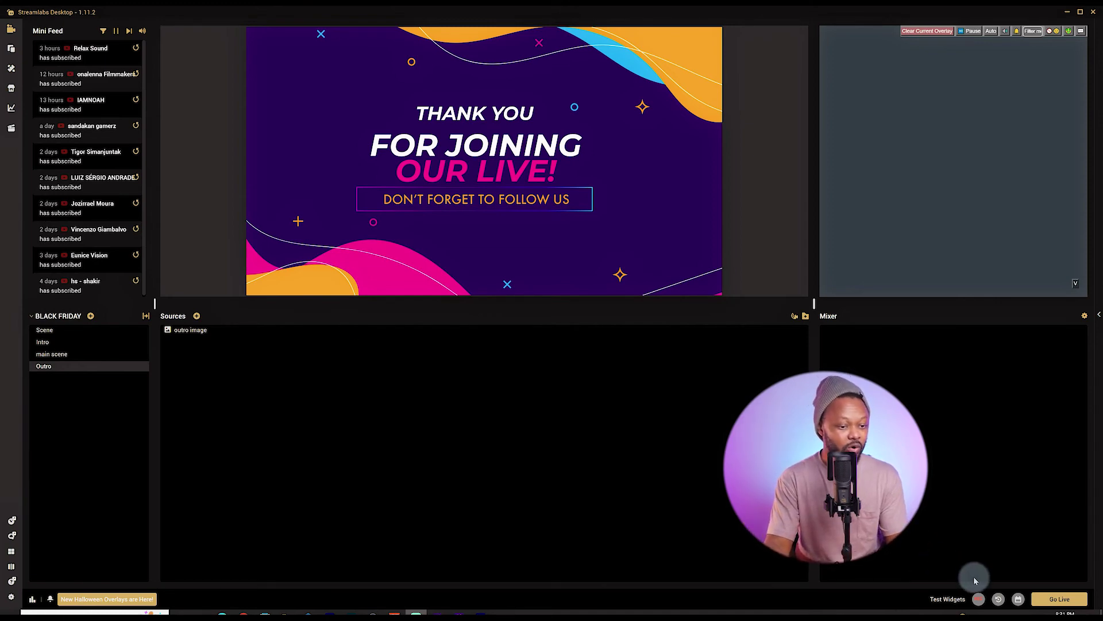
{"action": "left_click", "coordinate": [1067, 11]}
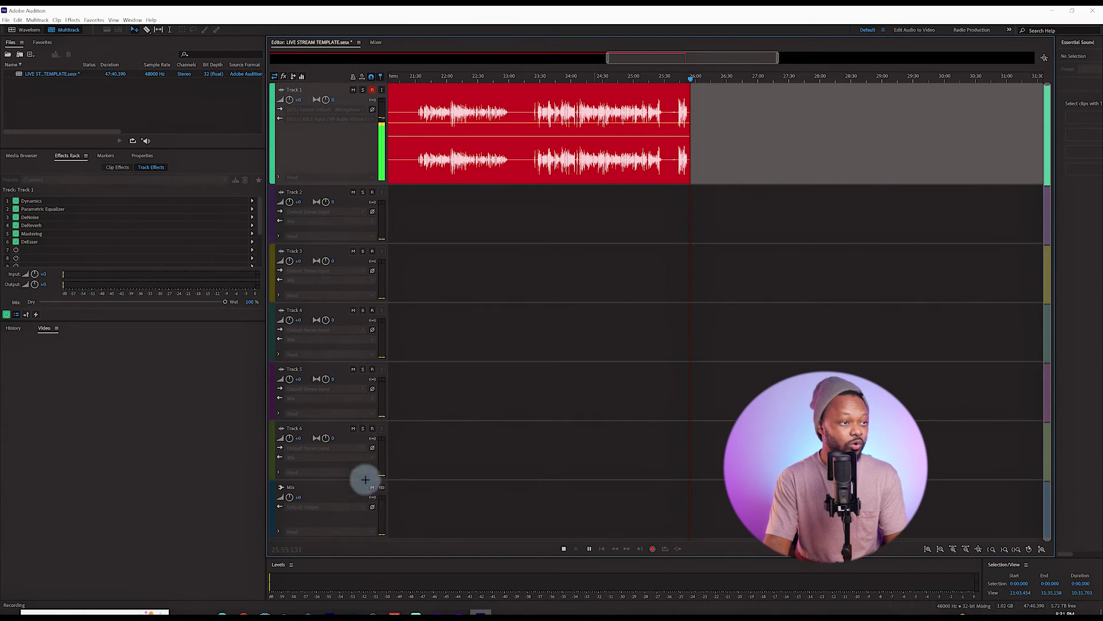
{"action": "left_click", "coordinate": [253, 604]}
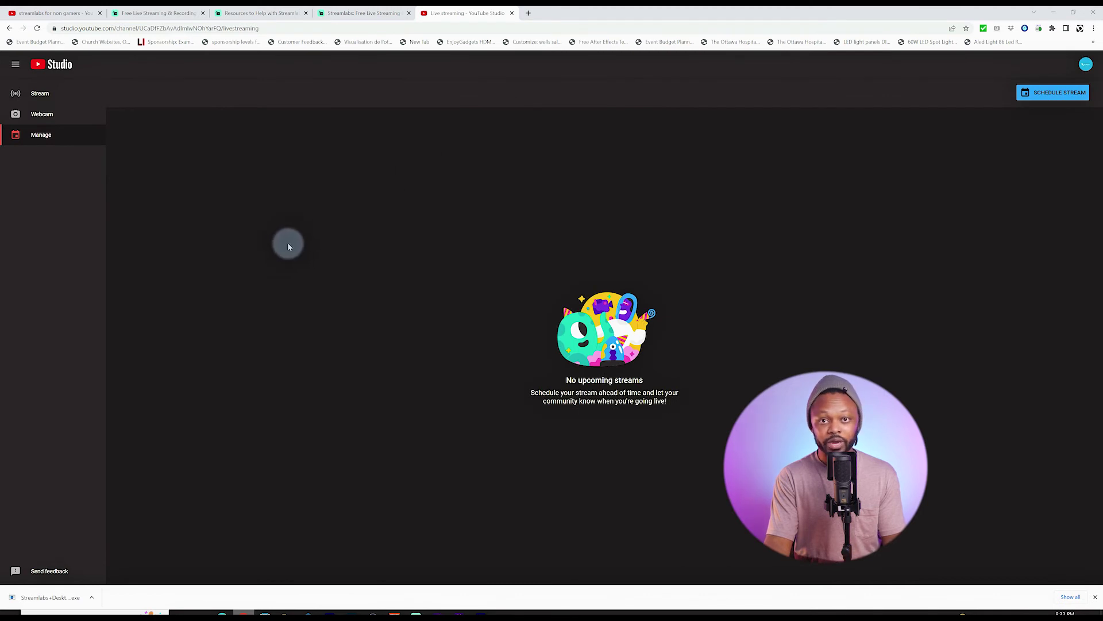
- Start scheduling a stream for streaming software, reusing the settings of the previous "5 Ways to Improve the Quality" stream, and review its details
{"action": "left_click", "coordinate": [1055, 98]}
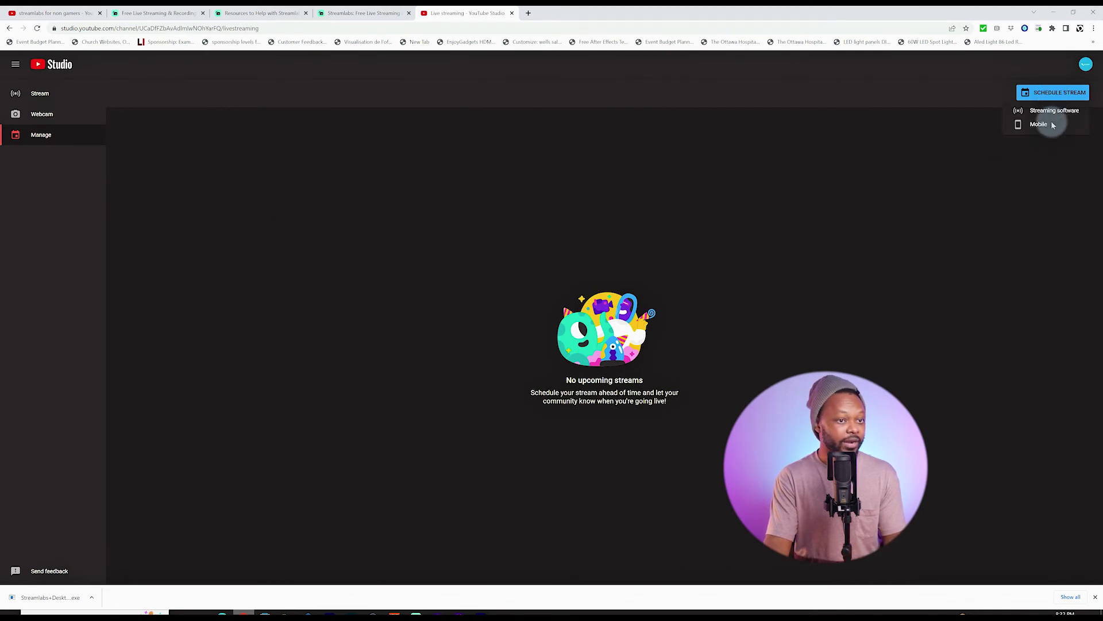
{"action": "left_click", "coordinate": [1052, 113]}
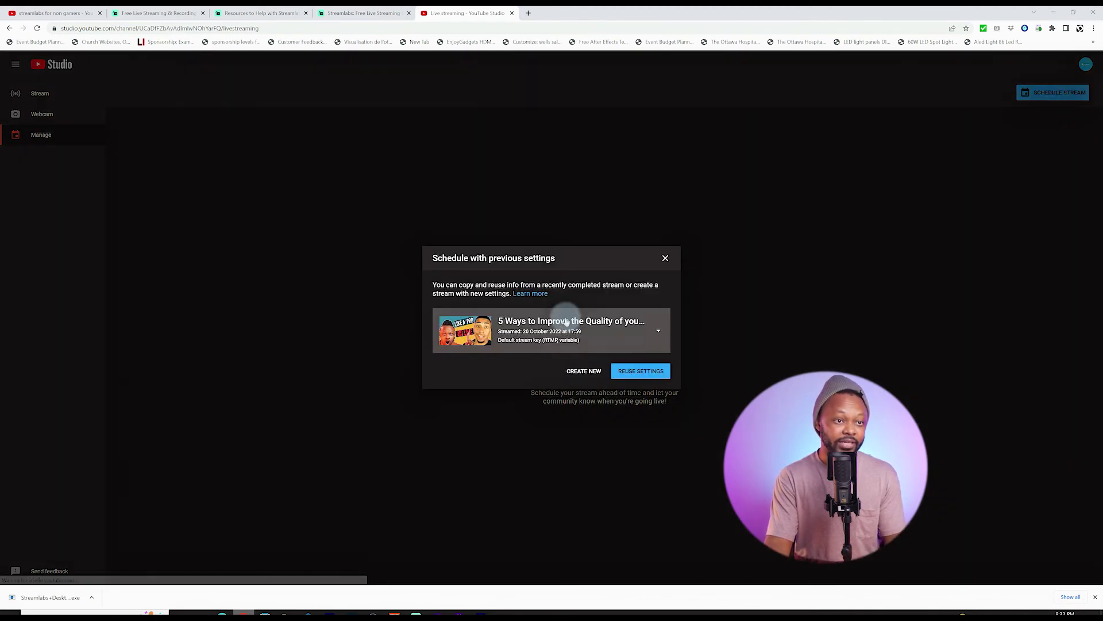
{"action": "left_click", "coordinate": [641, 371]}
{"action": "scroll", "coordinate": [556, 337], "scroll_direction": "down", "scroll_amount": 15}
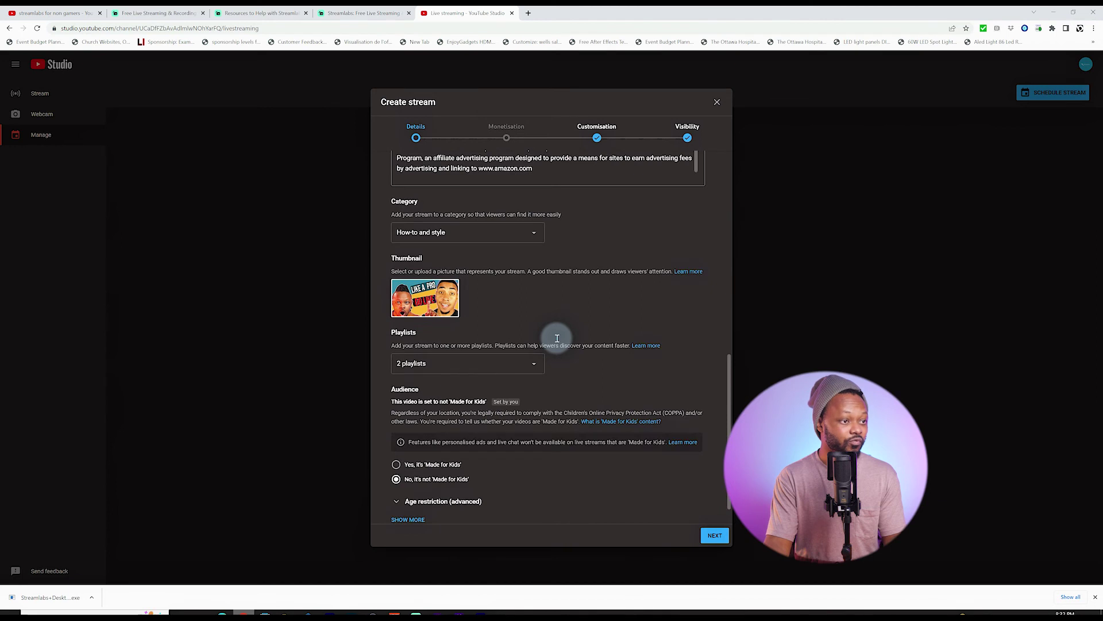
- Make the stream Unlisted, set its schedule date to 26 Oct 2022, and finish creating it
{"action": "left_click", "coordinate": [688, 138]}
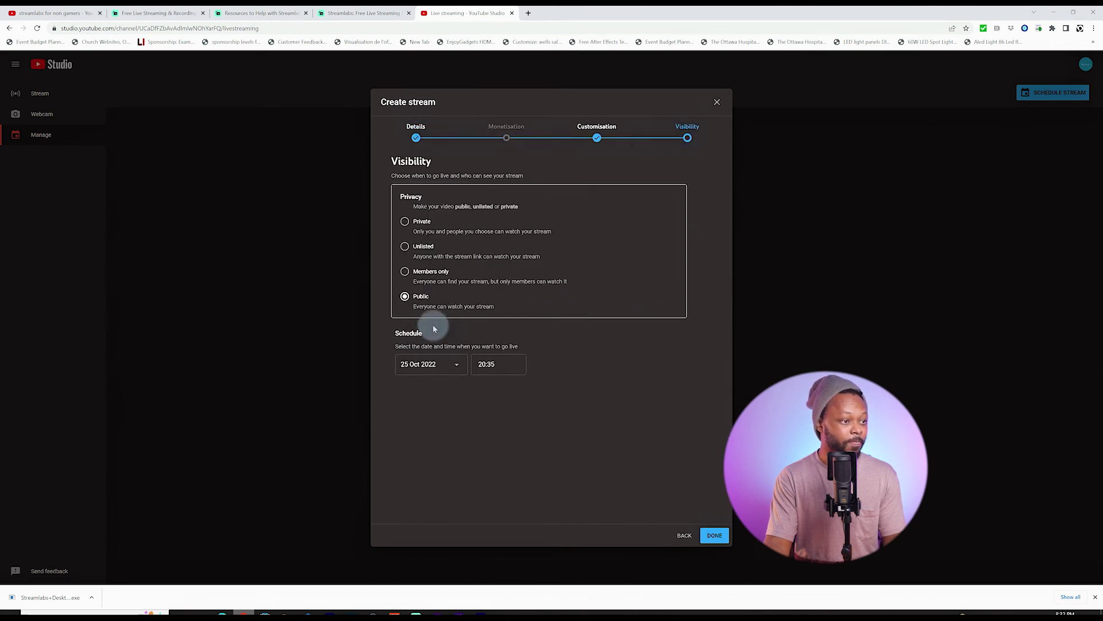
{"action": "left_click", "coordinate": [405, 247]}
{"action": "left_click", "coordinate": [444, 367]}
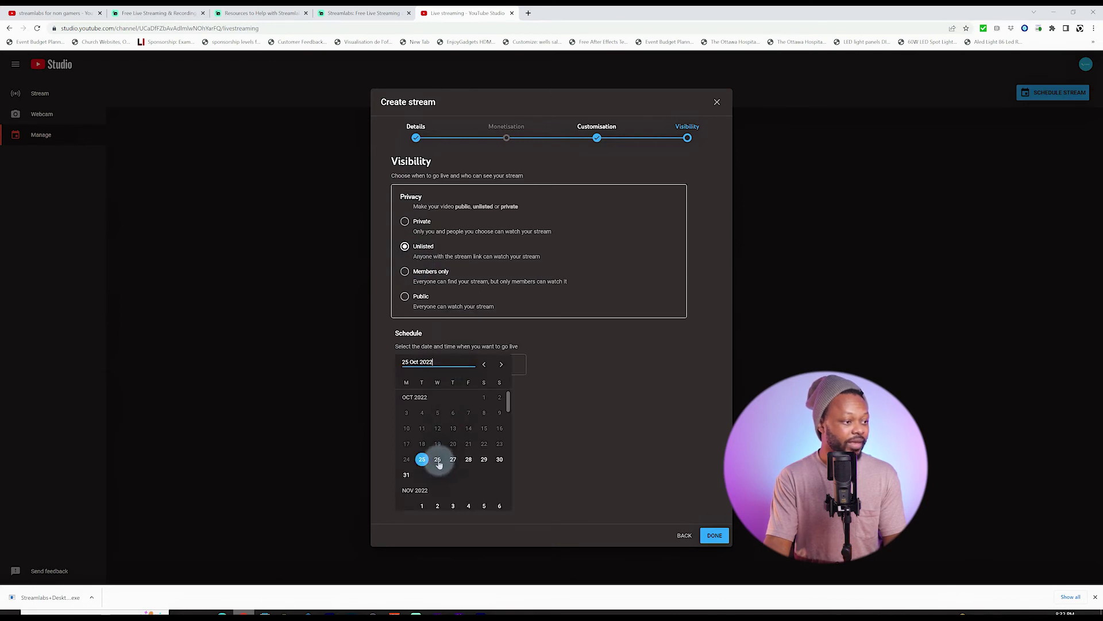
{"action": "left_click", "coordinate": [437, 461]}
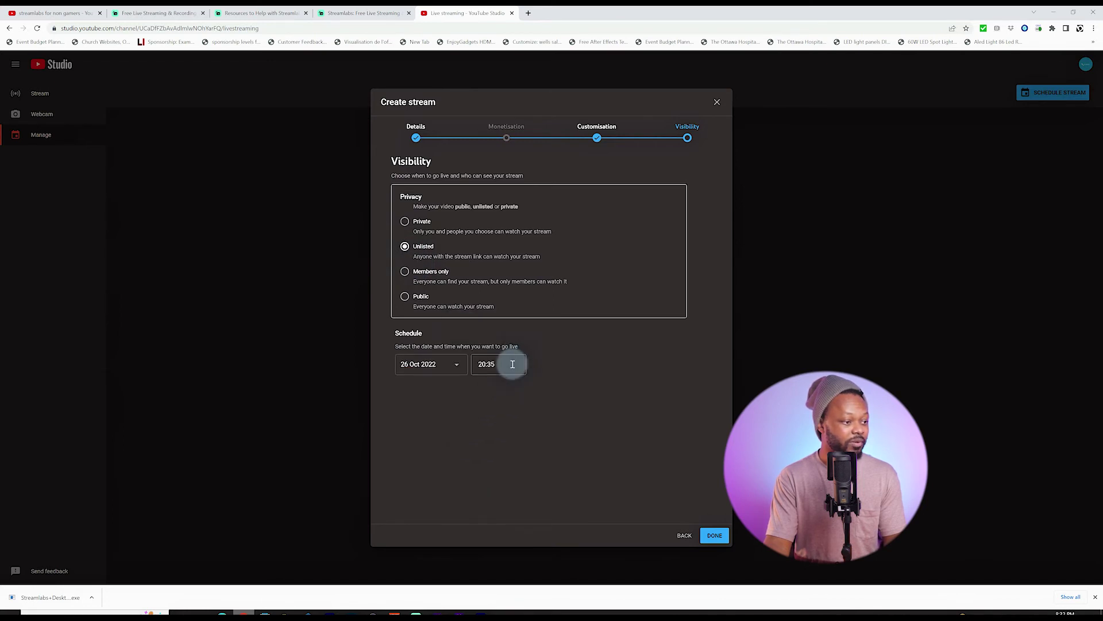
{"action": "left_click", "coordinate": [716, 534]}
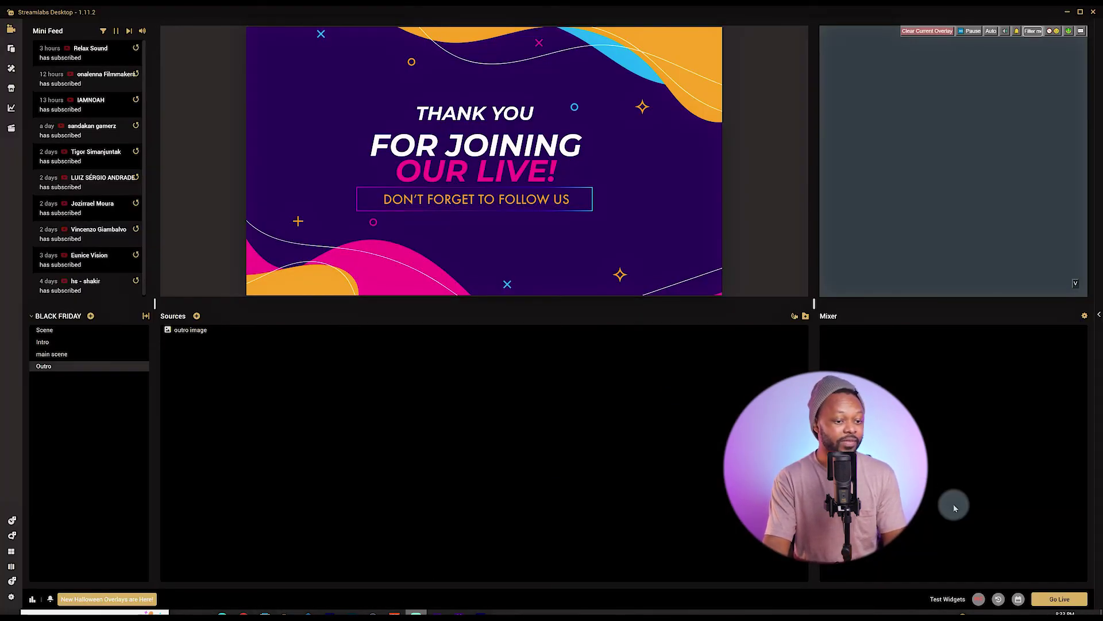
- Choose the scheduled "5 Ways to Improve the Quality" event in the Go Live setup and close it without going live
{"action": "left_click", "coordinate": [1051, 600]}
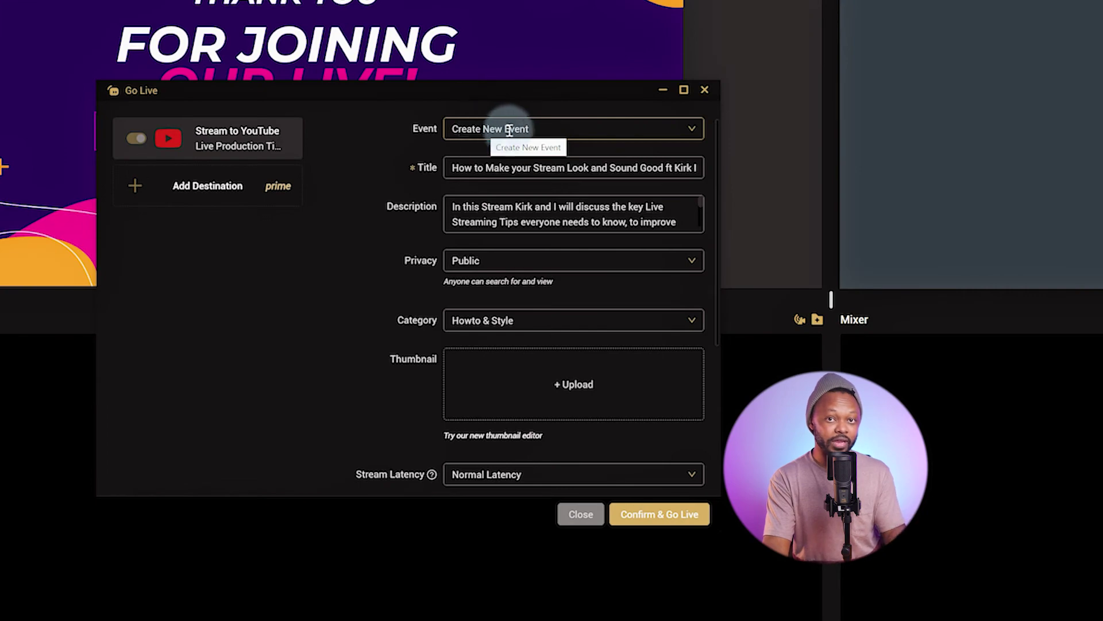
{"action": "left_click", "coordinate": [658, 197]}
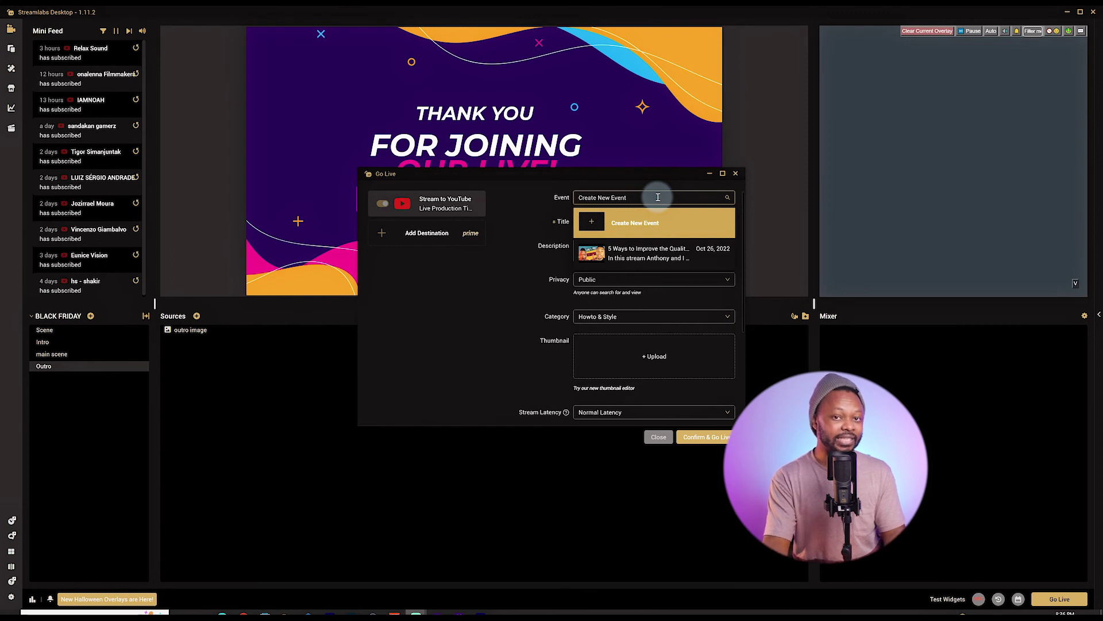
{"action": "left_click", "coordinate": [644, 253]}
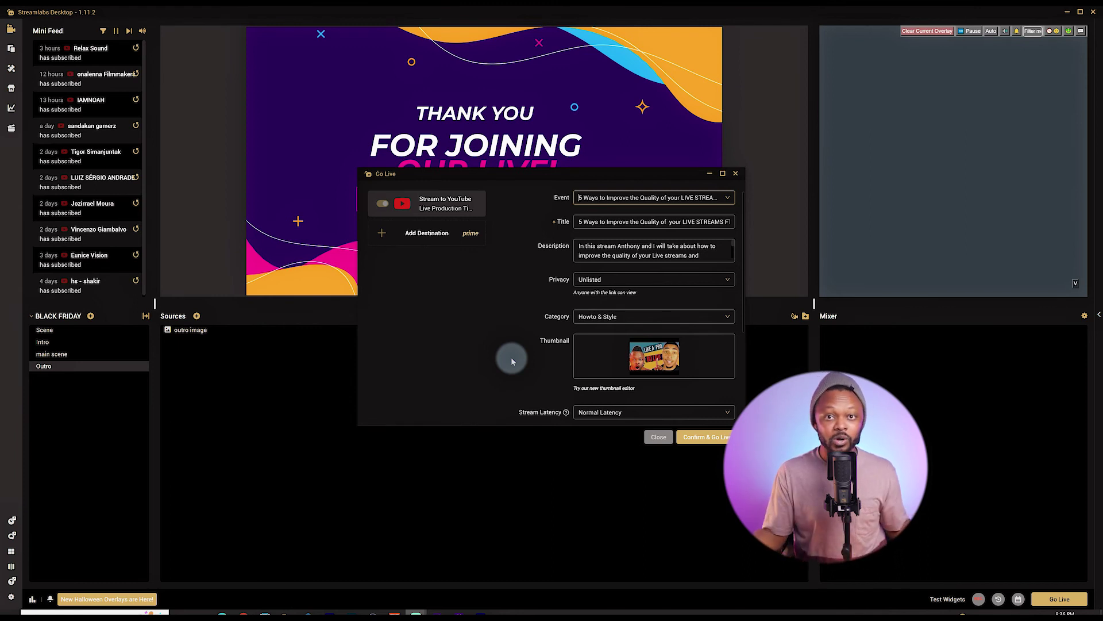
{"action": "left_click", "coordinate": [735, 173]}
- Show the Intro scene and look through the General settings, including the Output and Source Alignment Snapping options
{"action": "left_click", "coordinate": [67, 344]}
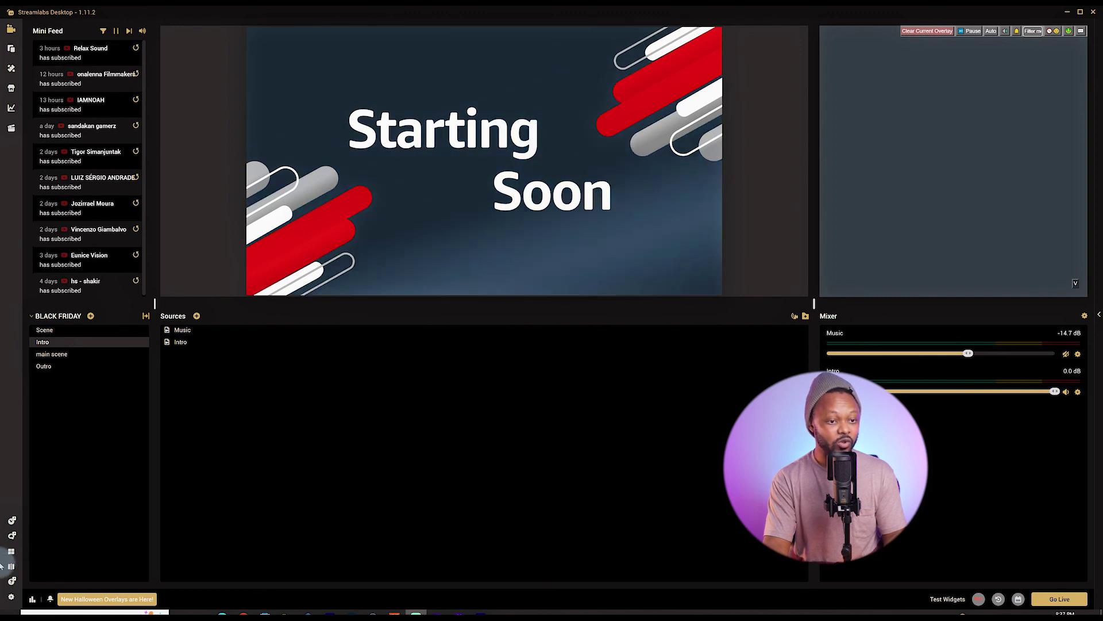
{"action": "left_click", "coordinate": [11, 596]}
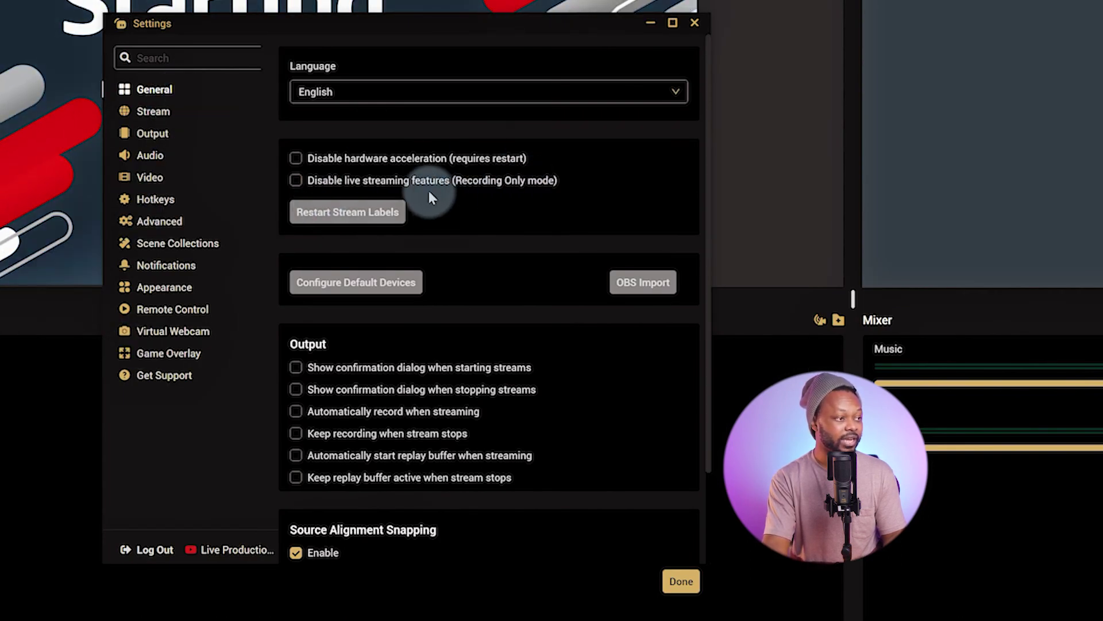
{"action": "scroll", "coordinate": [427, 305], "scroll_direction": "down", "scroll_amount": 1}
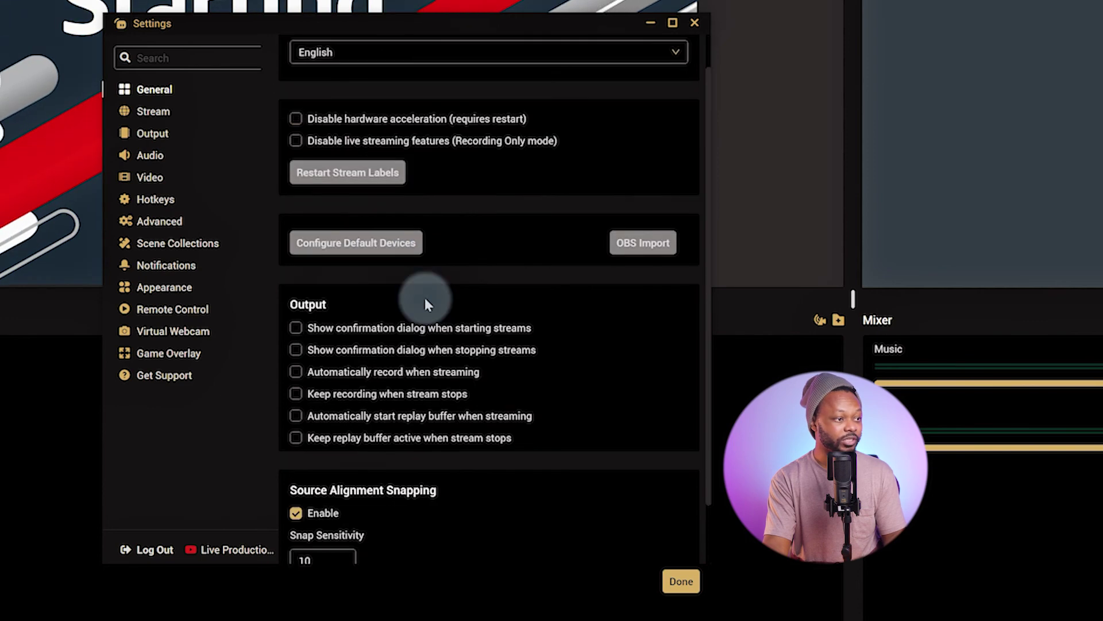
{"action": "scroll", "coordinate": [427, 304], "scroll_direction": "down", "scroll_amount": 2}
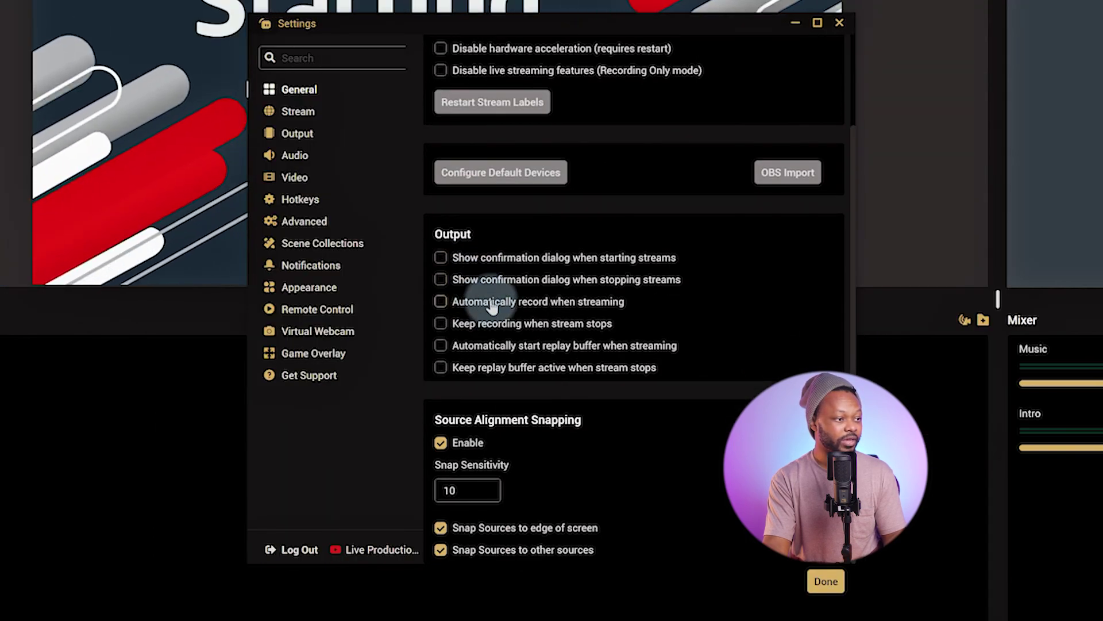
{"action": "scroll", "coordinate": [493, 307], "scroll_direction": "up", "scroll_amount": 3}
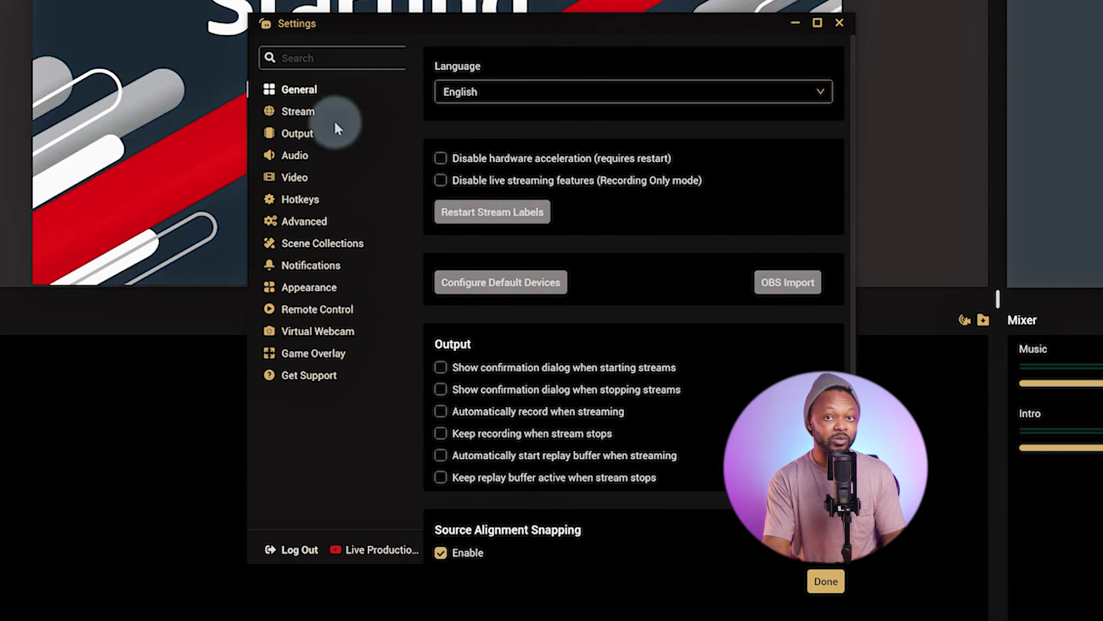
- Examine the stream destinations and the advanced output settings for streaming and recording
{"action": "left_click", "coordinate": [298, 111]}
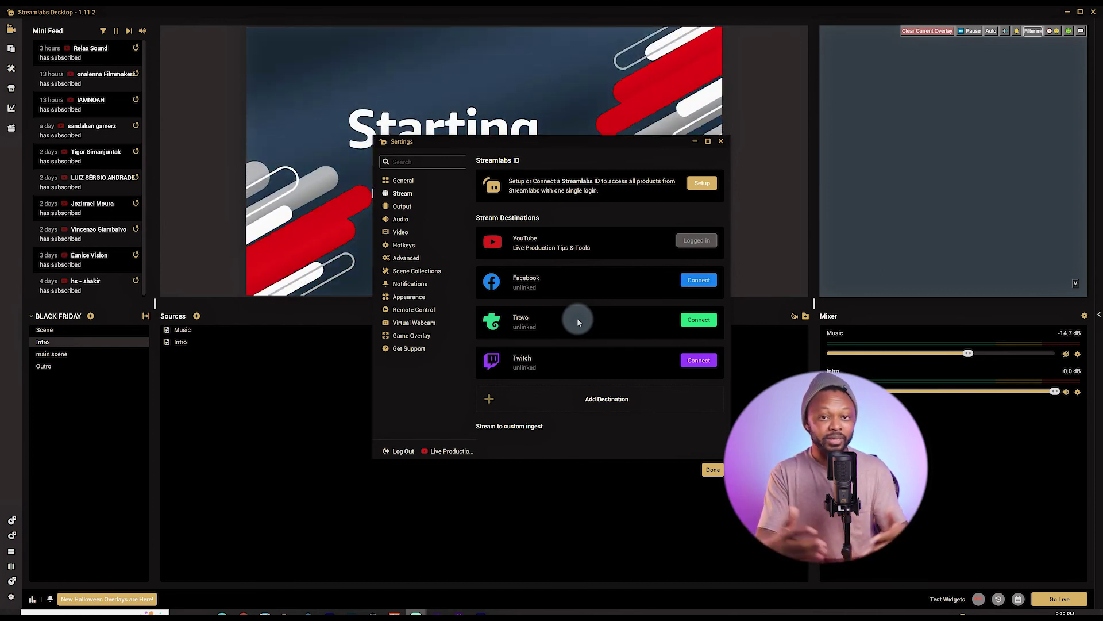
{"action": "left_click", "coordinate": [415, 210]}
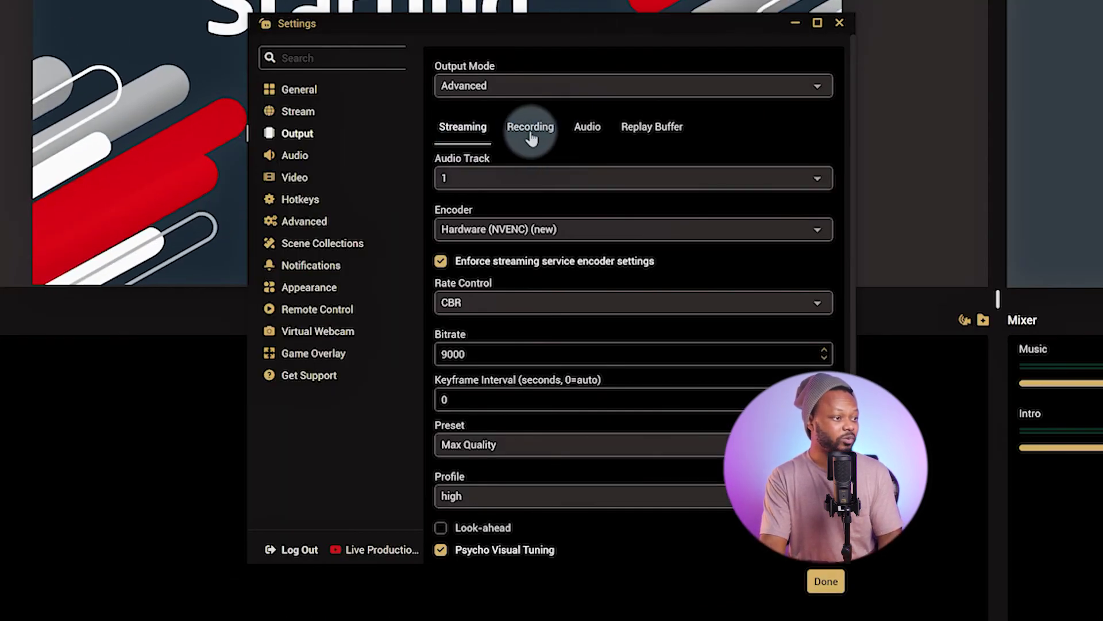
{"action": "left_click", "coordinate": [538, 208]}
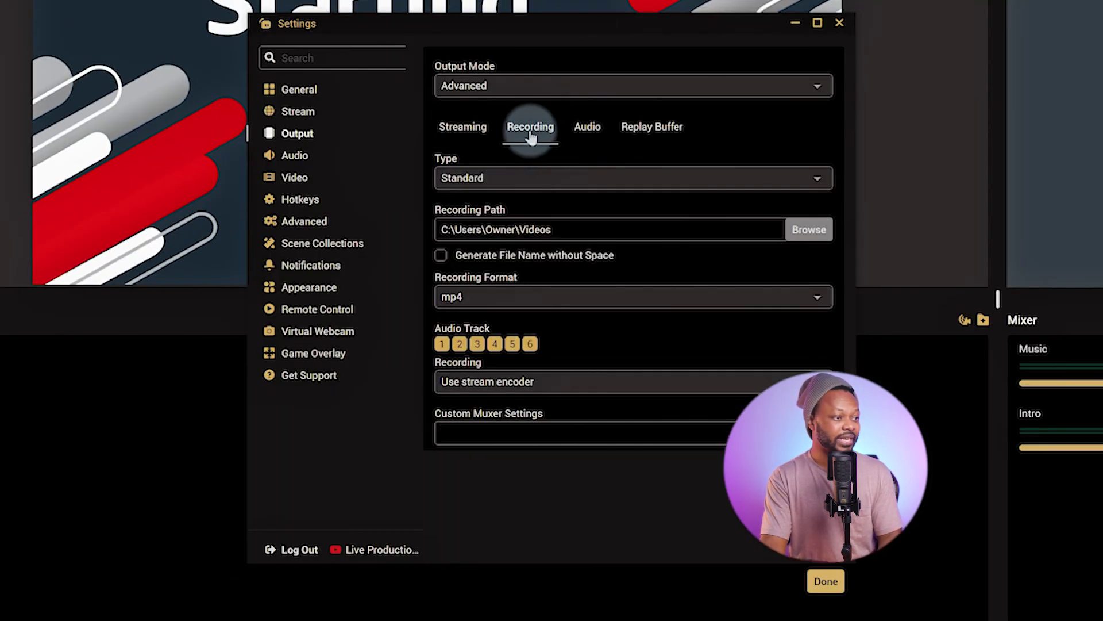
{"action": "left_click", "coordinate": [475, 128]}
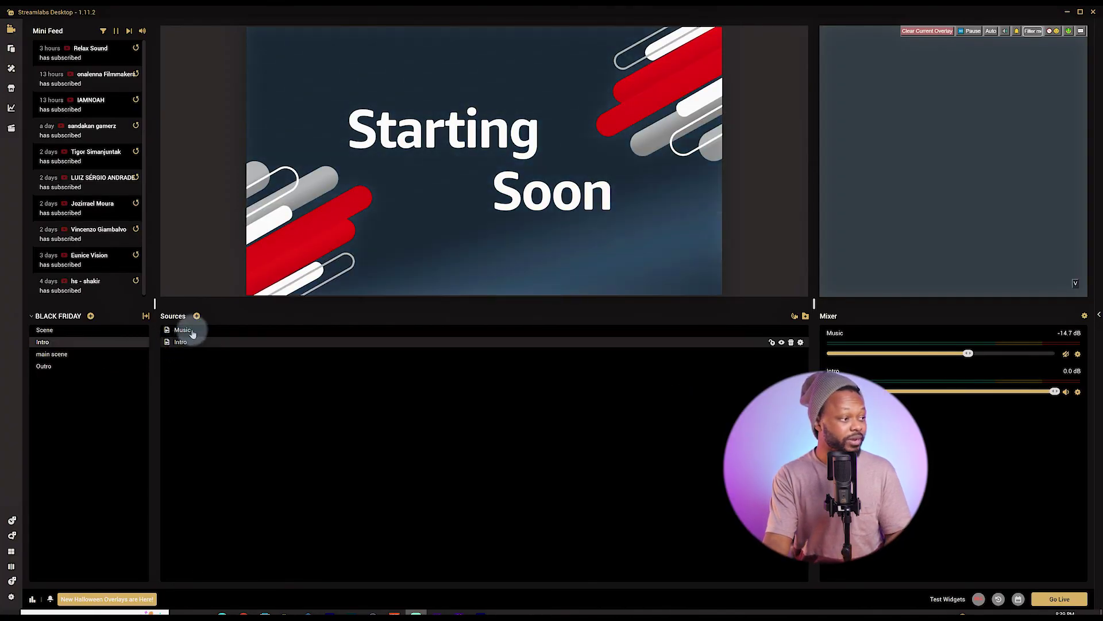
- Add a Collab Cam source to the main scene, copy its guest invite link, and close its properties
{"action": "left_click", "coordinate": [81, 354]}
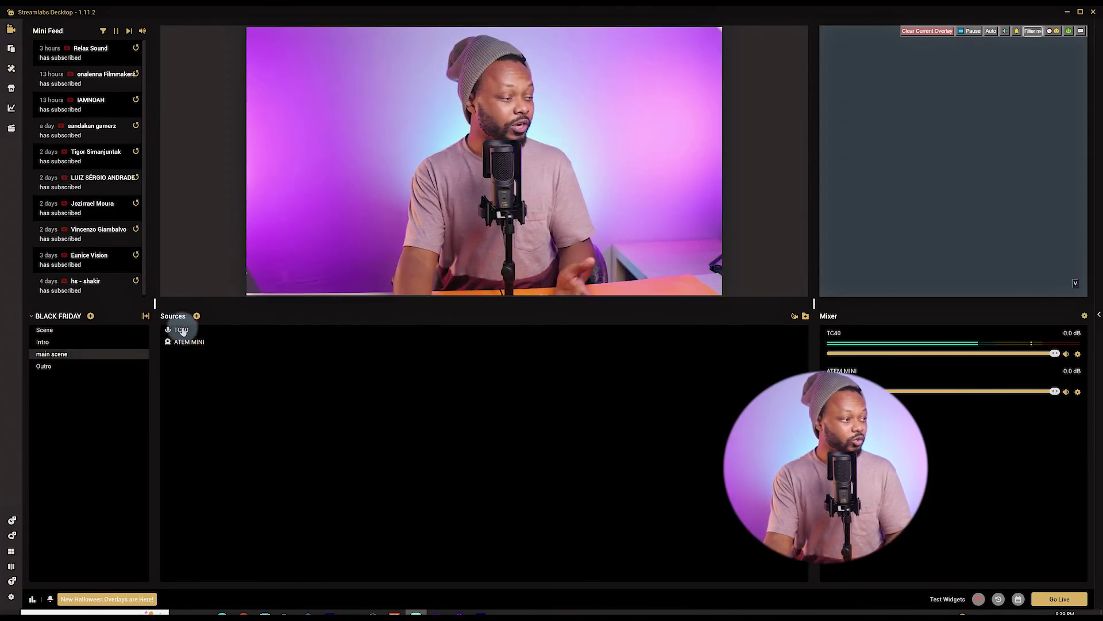
{"action": "left_click", "coordinate": [196, 316]}
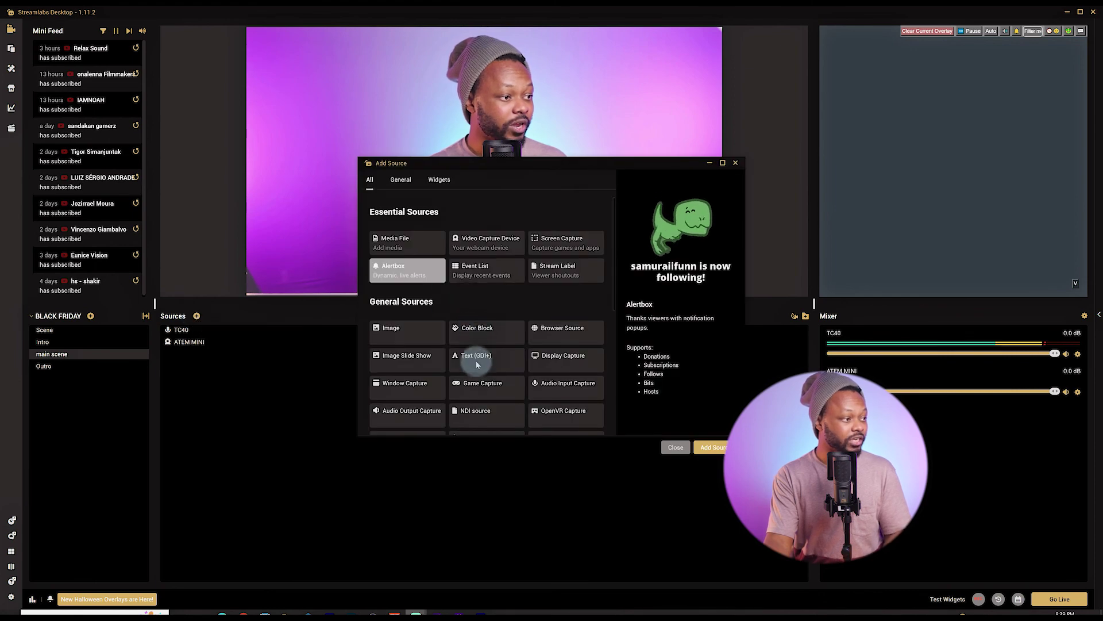
{"action": "scroll", "coordinate": [476, 361], "scroll_direction": "down", "scroll_amount": 3}
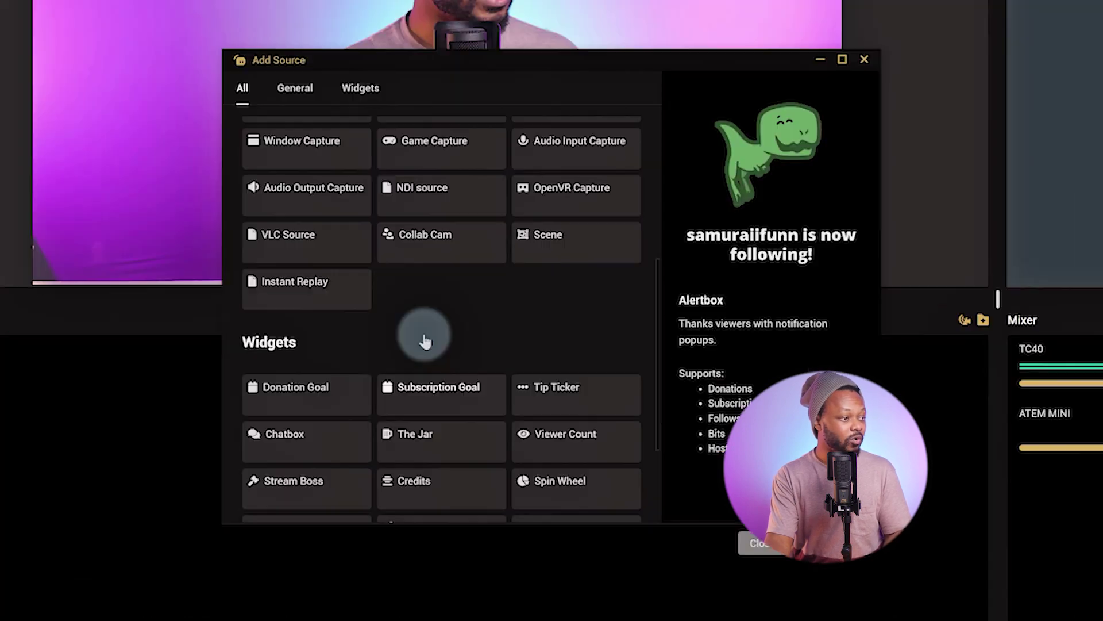
{"action": "left_click", "coordinate": [438, 250]}
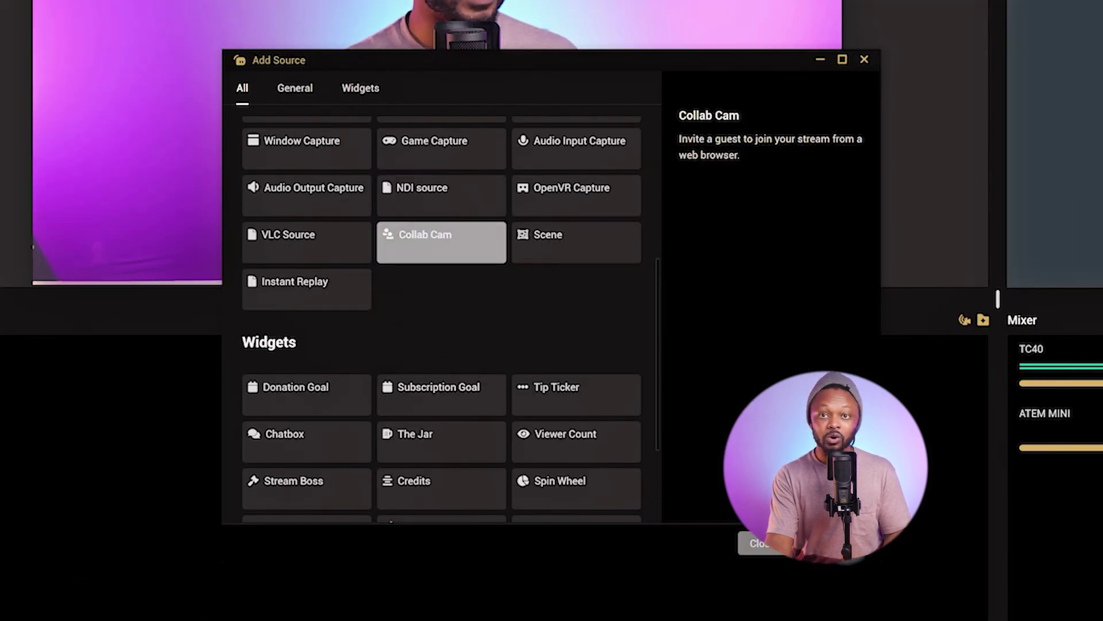
{"action": "left_click", "coordinate": [827, 543]}
{"action": "left_click", "coordinate": [726, 402]}
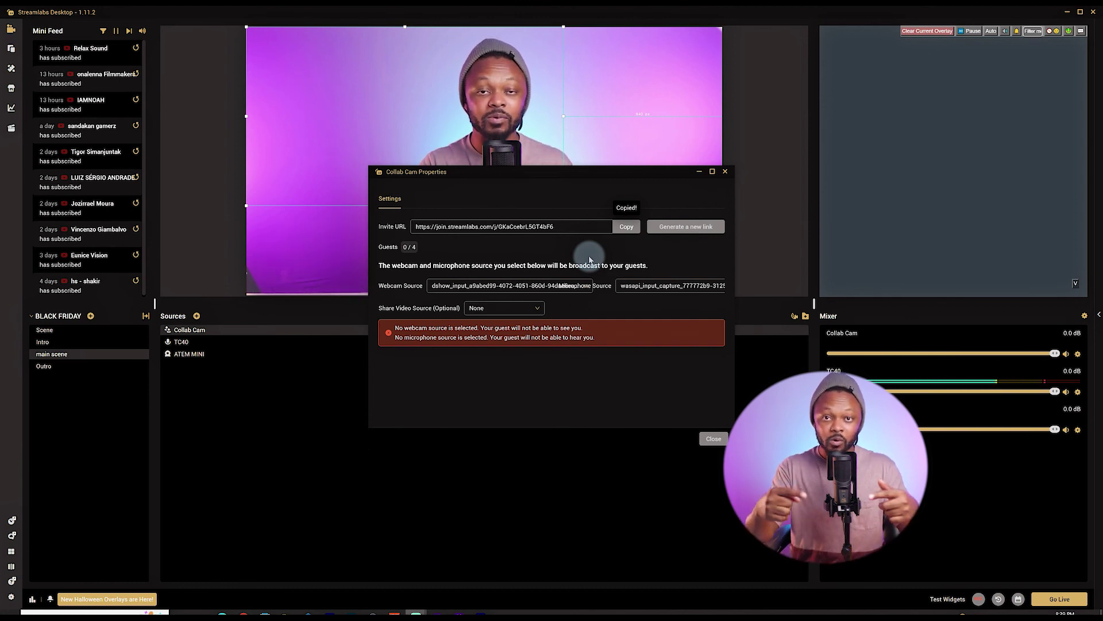
{"action": "left_click", "coordinate": [726, 172]}
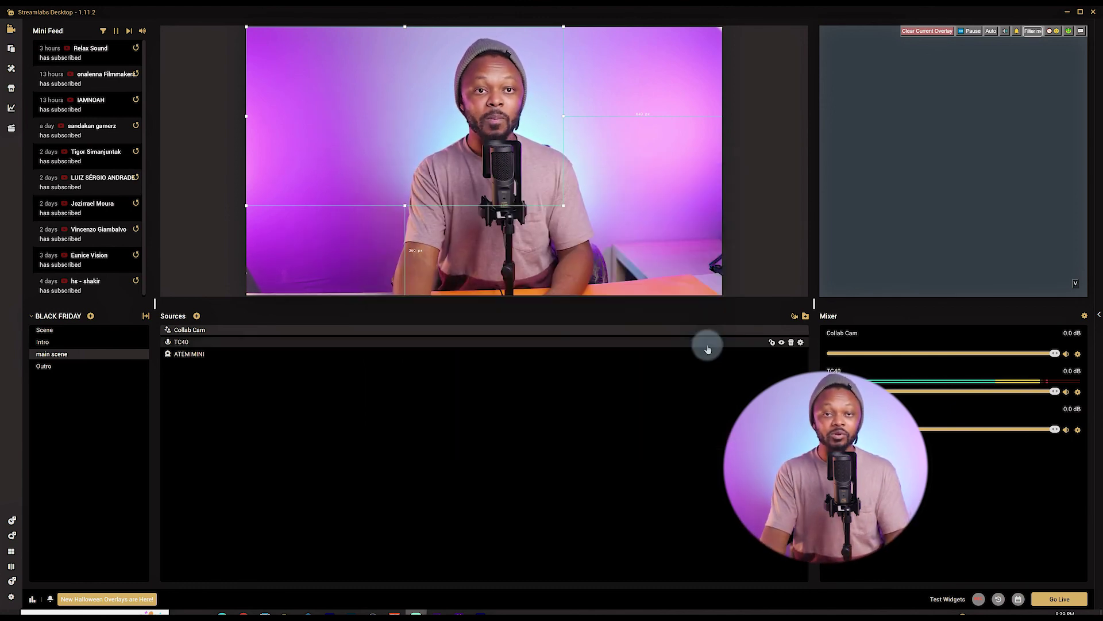